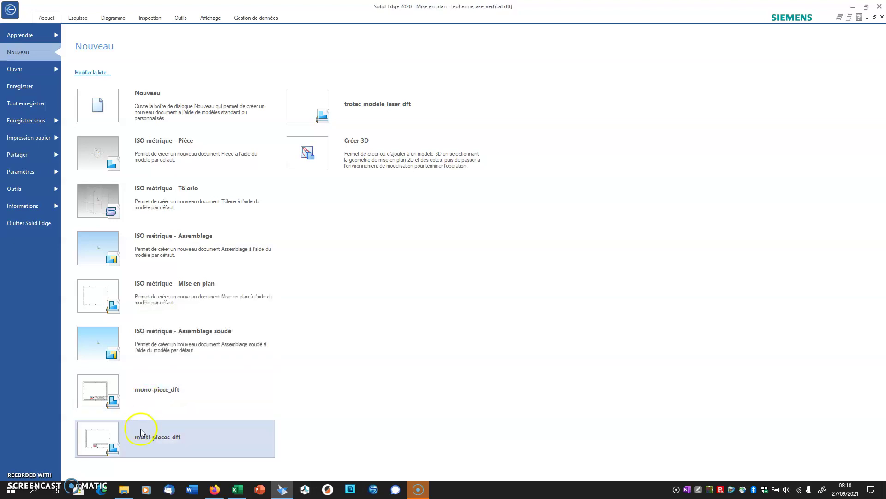
- Create a new draft document from the multi-pieces_dft template
mouse_move(139, 393)
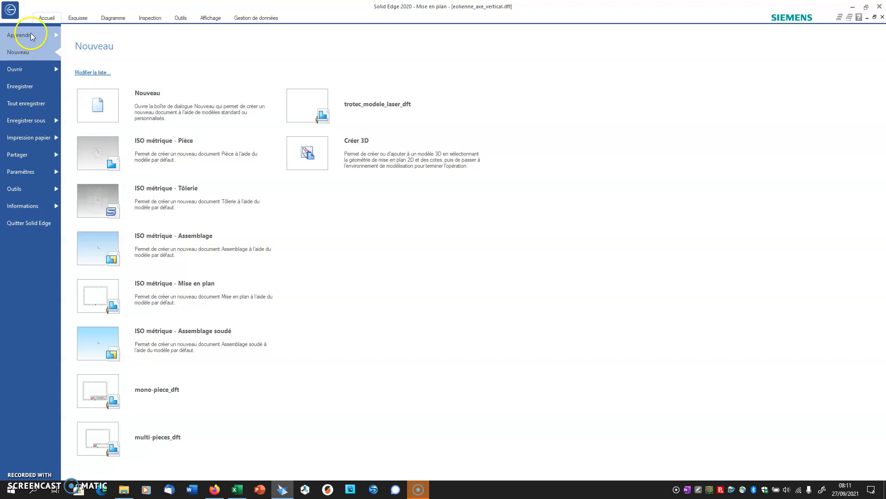
left_click(40, 17)
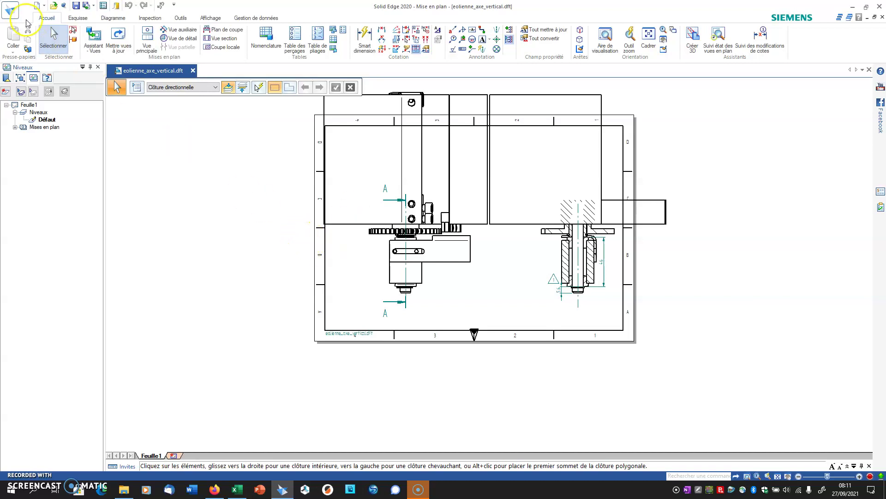
left_click(9, 13)
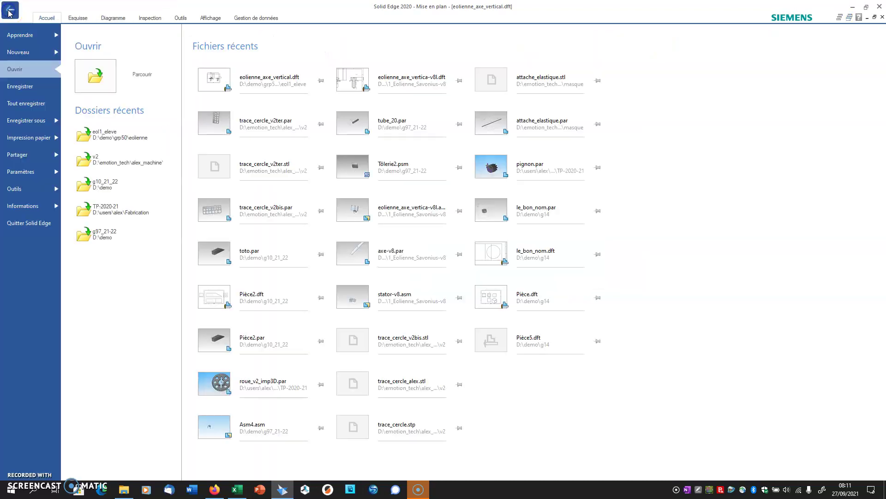
left_click(18, 53)
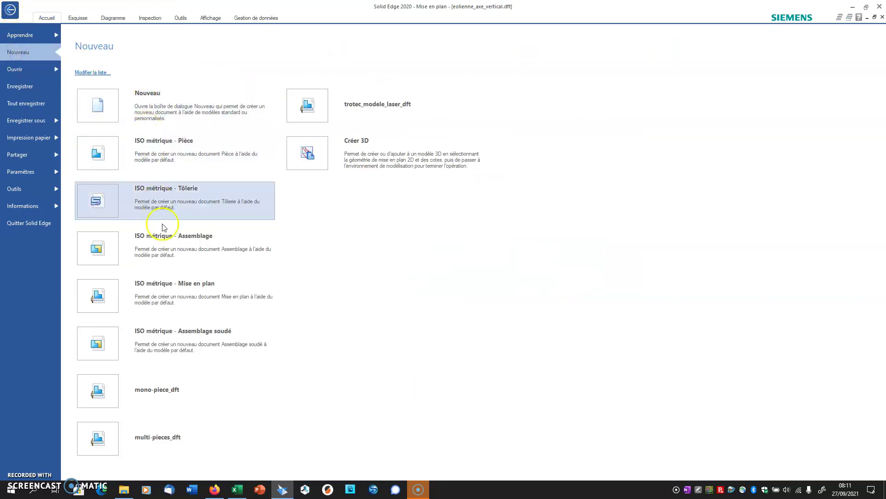
left_click(148, 437)
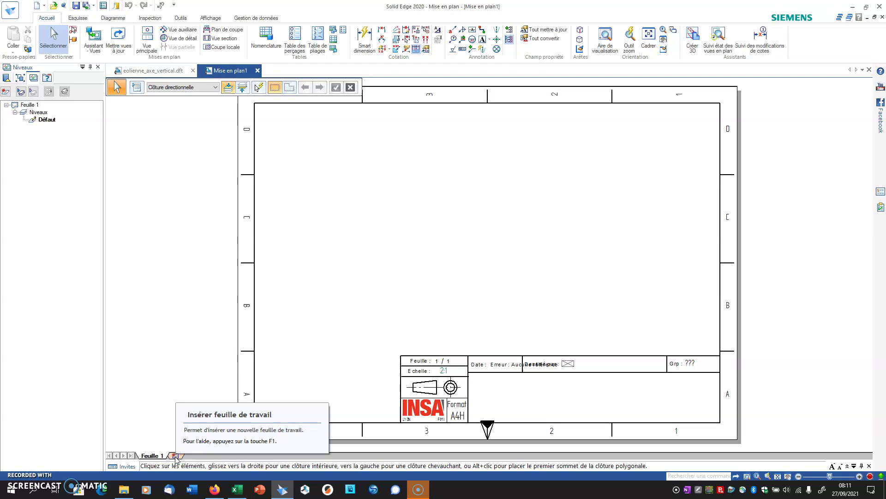
- Change the background sheet of Feuille 1 to Format A3H
right_click(150, 457)
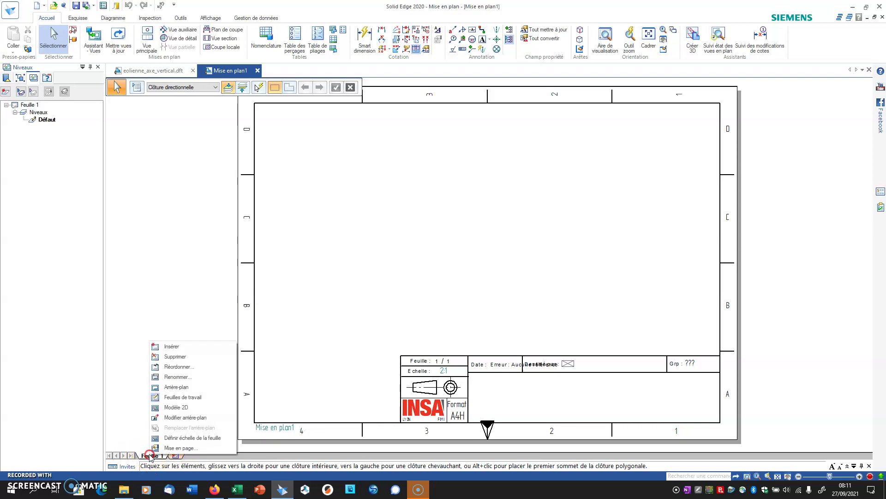
left_click(178, 448)
left_click(423, 202)
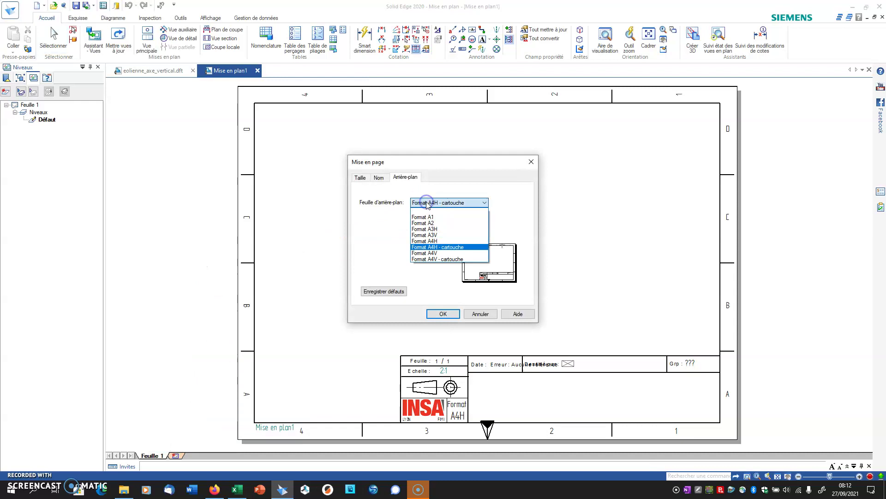
left_click(426, 229)
left_click(441, 314)
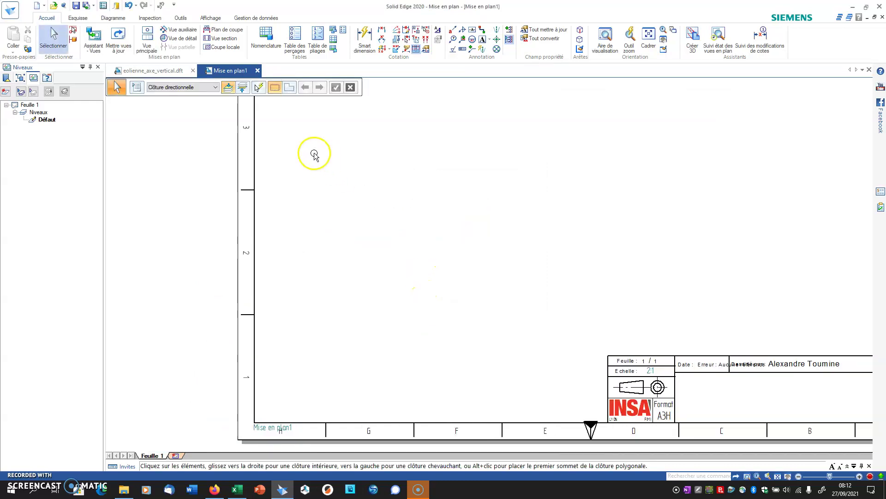
- Copy all the views and annotations of the eolienne_axe_vertical.dft drawing
left_click(157, 70)
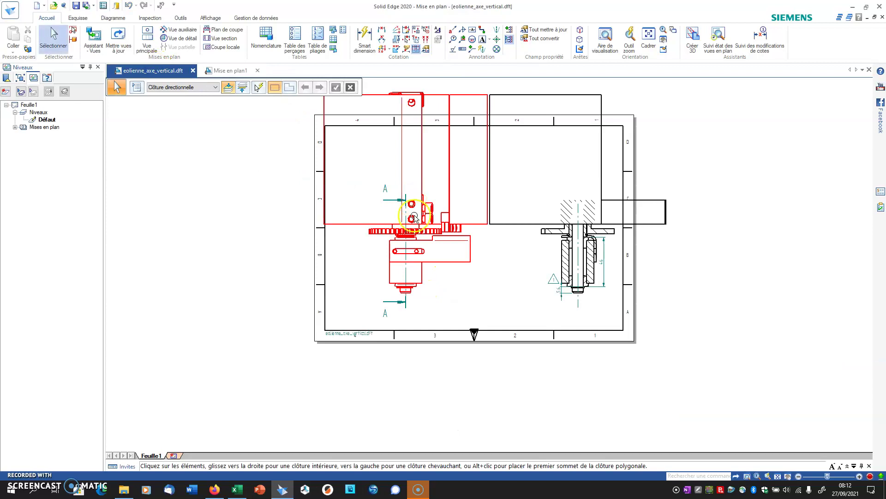
left_click(676, 245)
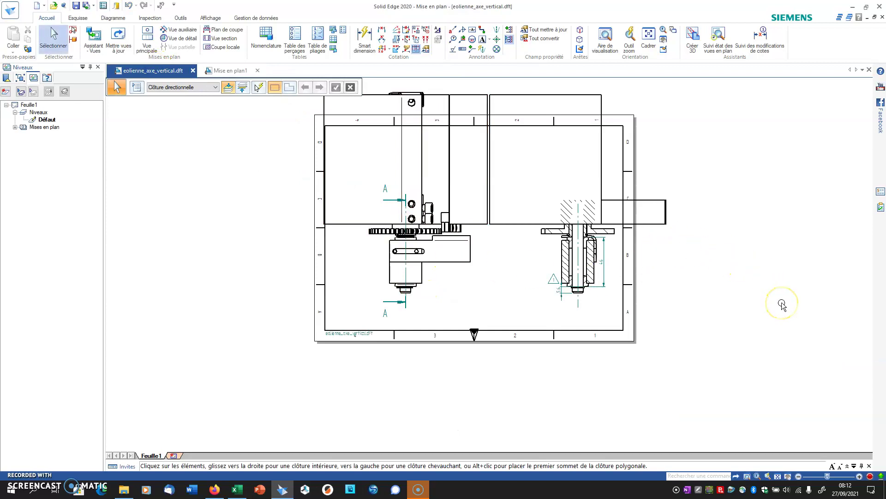
key("ctrl+a")
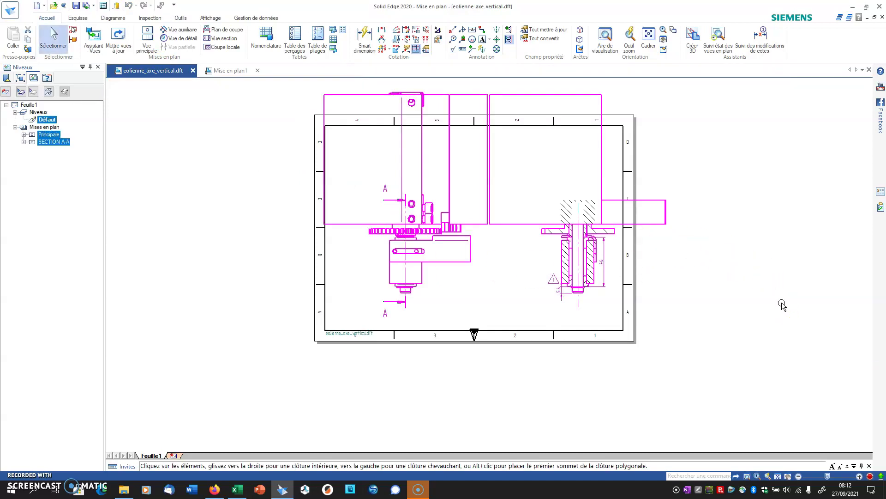
key("ctrl+c")
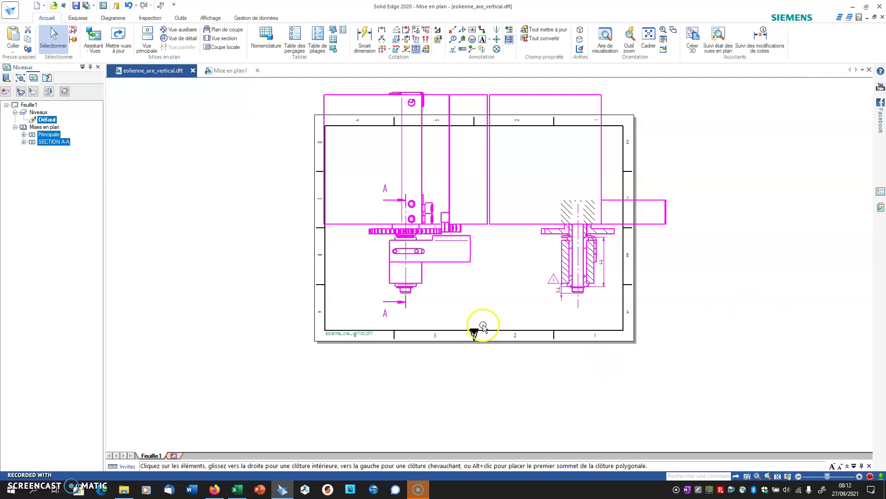
- Paste the copied views onto Feuille 1 of the new draft and move the A-A section view clear of the title block
left_click(236, 71)
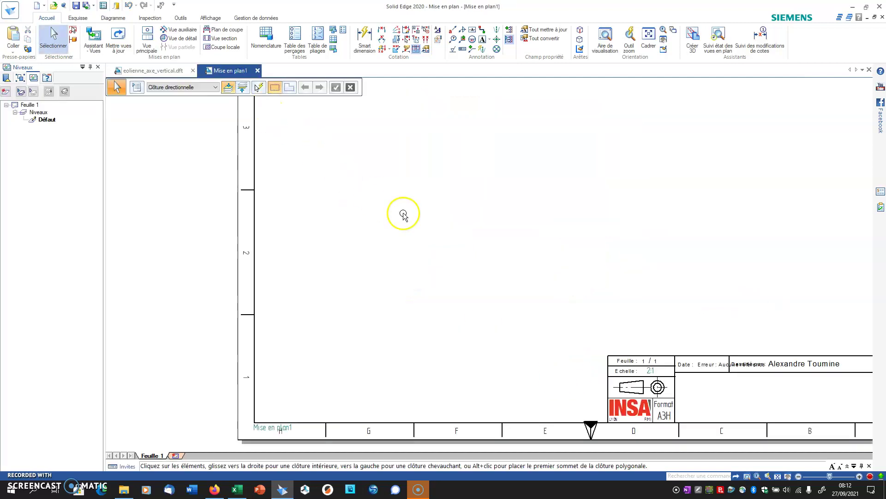
scroll(429, 224, "down", 3)
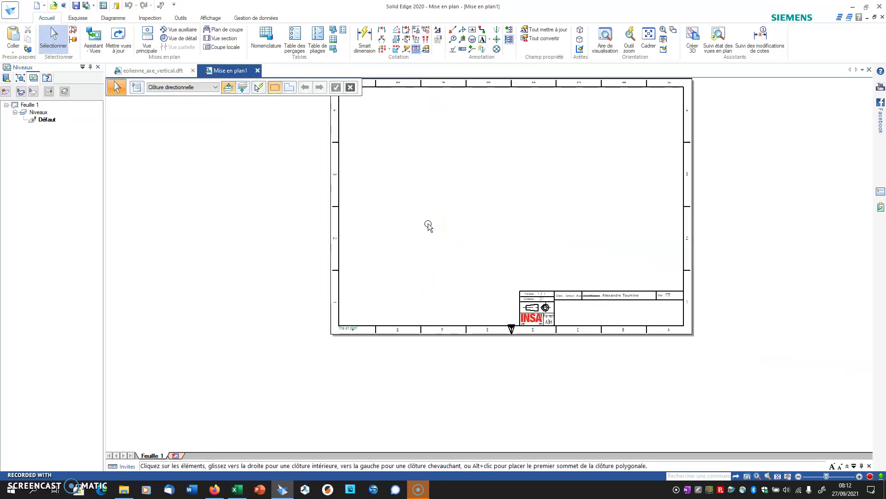
key("ctrl+v")
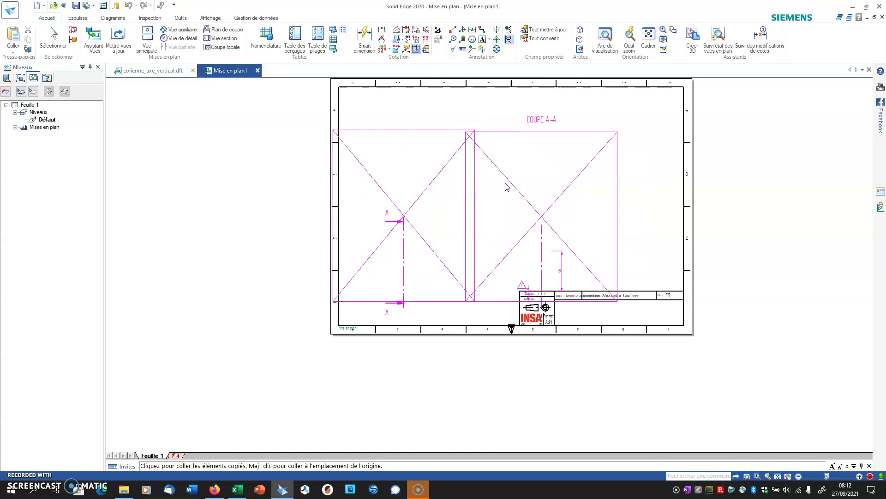
left_click(506, 183)
key("Escape")
left_click_drag(482, 138, 515, 121)
middle_click_drag(446, 277, 322, 325)
scroll(457, 352, "up", 2)
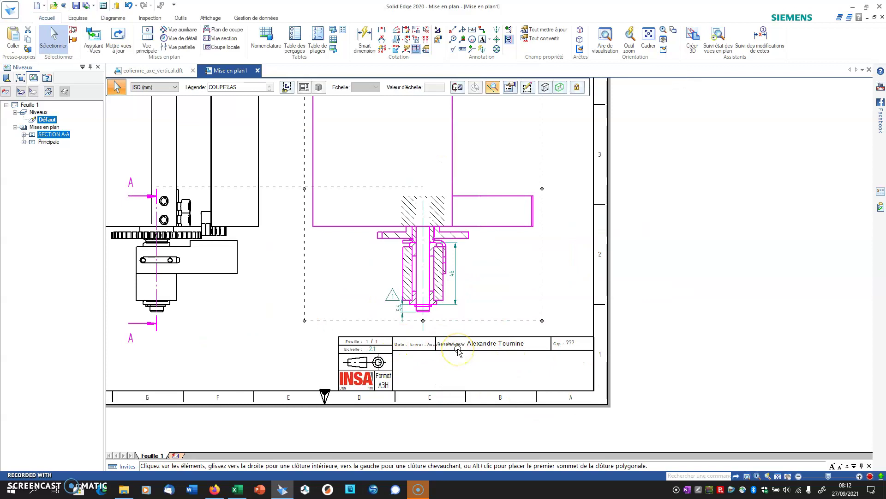
- Insert a second sheet in the draft and give it the Format A4H - cartouche background
left_click(183, 453)
right_click(180, 455)
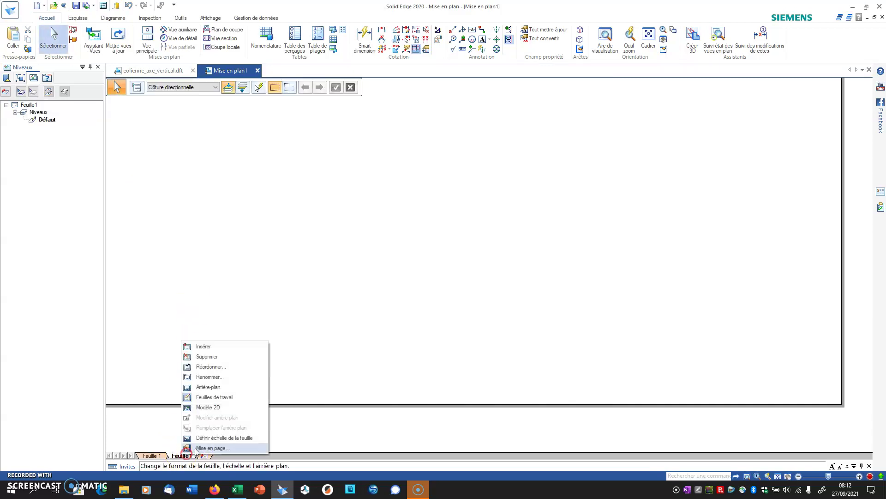
left_click(198, 448)
left_click(417, 203)
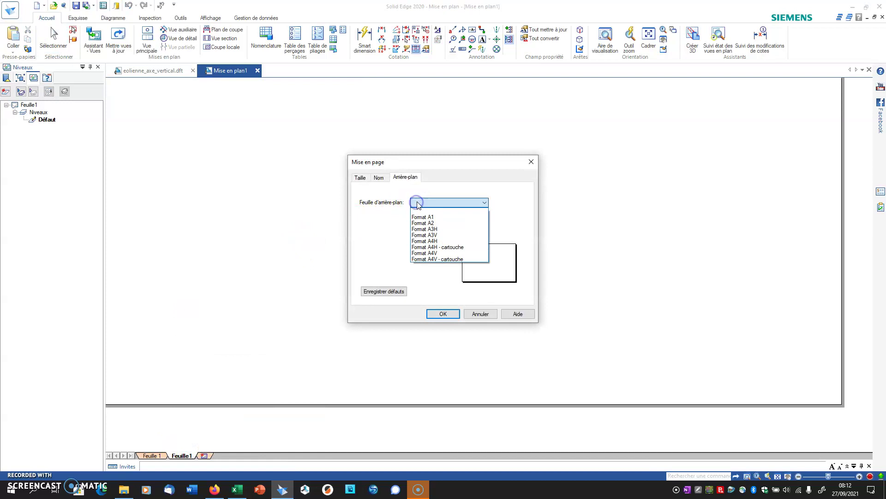
left_click(421, 246)
left_click(443, 313)
- Insert a third sheet and assign it the Format A4H - cartouche background
left_click(204, 456)
right_click(208, 455)
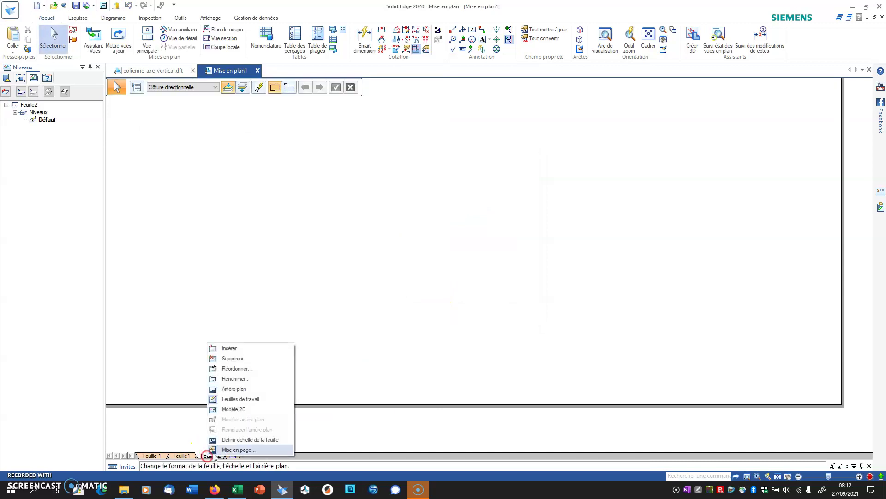
left_click(217, 449)
left_click(451, 202)
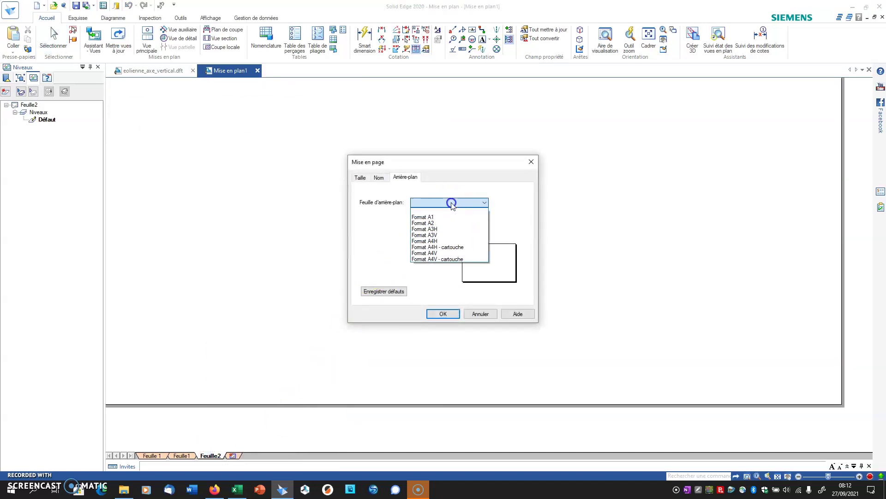
left_click(448, 247)
left_click(443, 314)
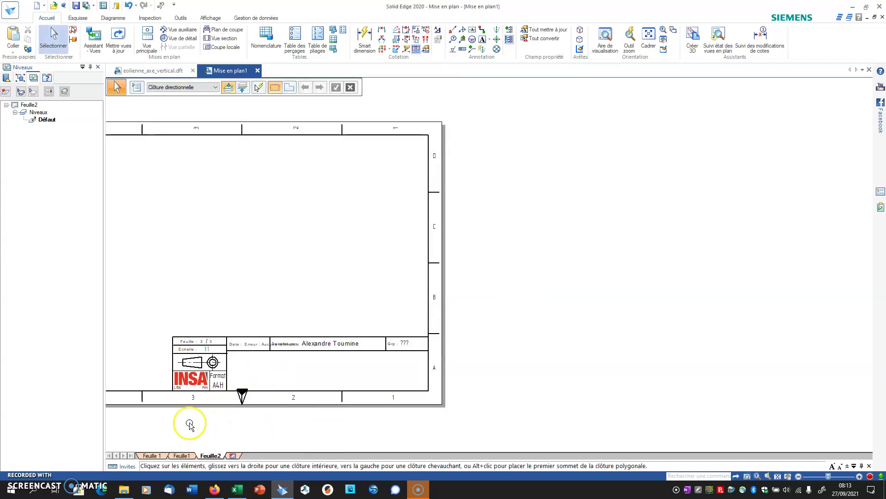
- Start the drawing view wizard on the second sheet, Feuille1
left_click(180, 455)
mouse_move(255, 290)
middle_mouse_down()
mouse_move(346, 261)
mouse_move(399, 263)
middle_mouse_up()
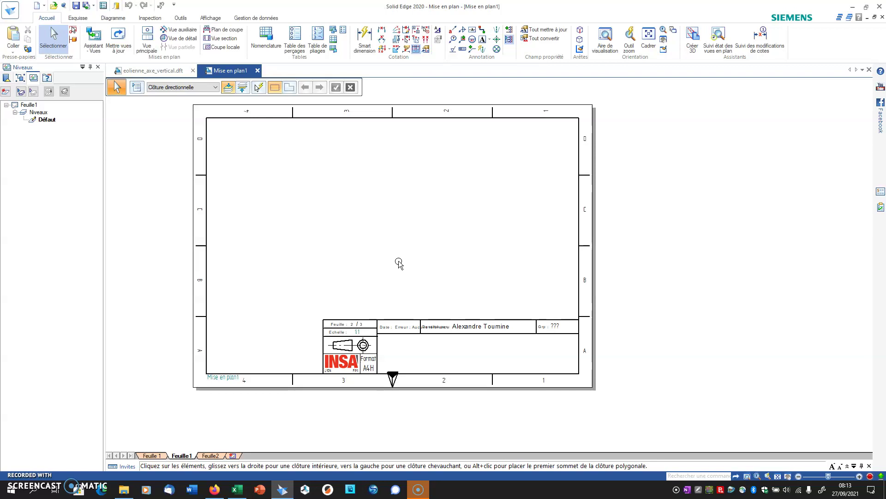
left_click(94, 39)
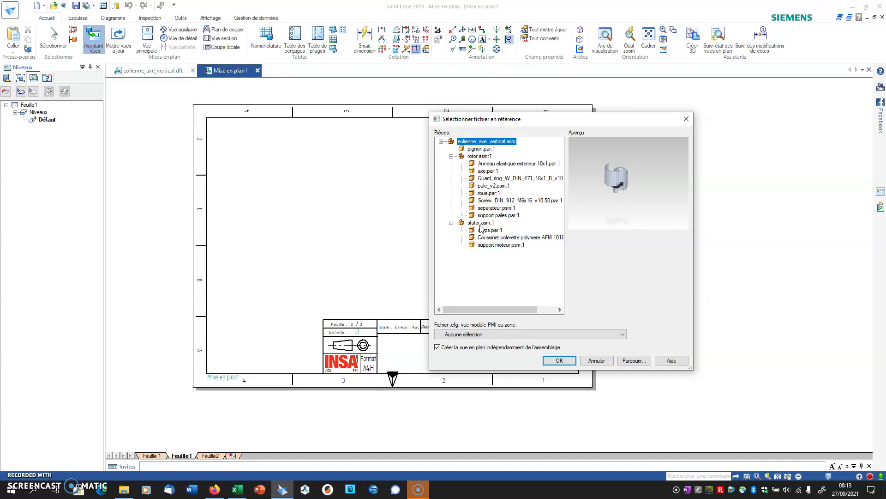
left_click(483, 230)
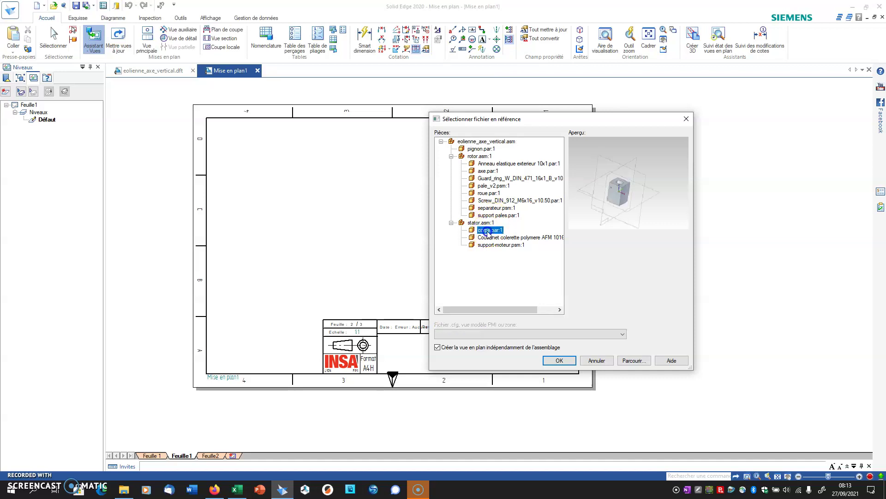
left_click(437, 348)
left_click(438, 348)
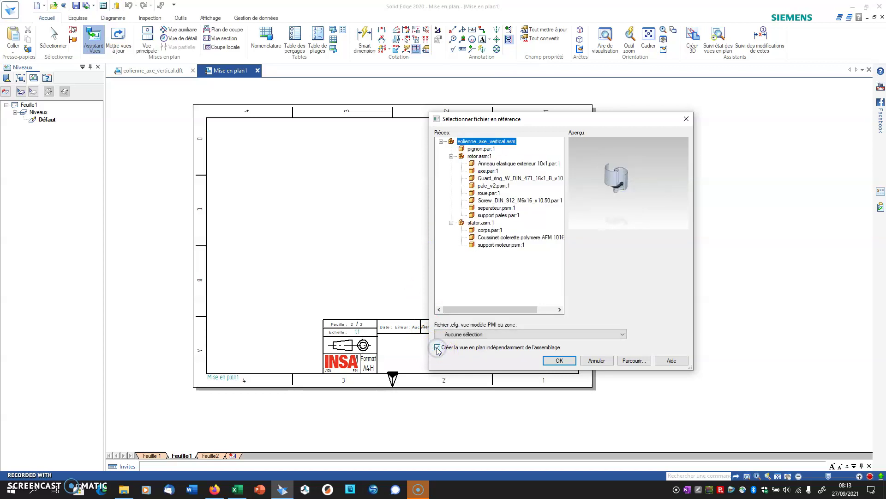
left_click(438, 347)
left_click(437, 347)
left_click(439, 350)
- Choose corps.par:1 under stator.asm as the part to draw and open the custom orientation for its main view
left_click(488, 230)
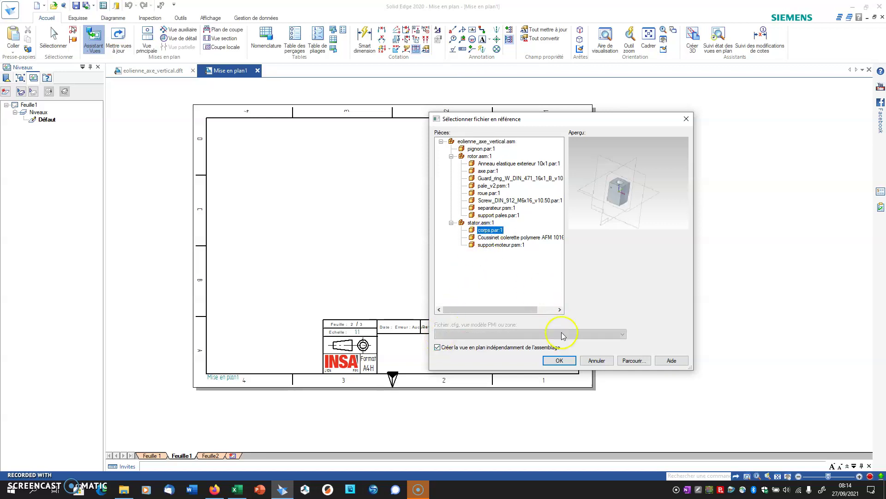
left_click(562, 361)
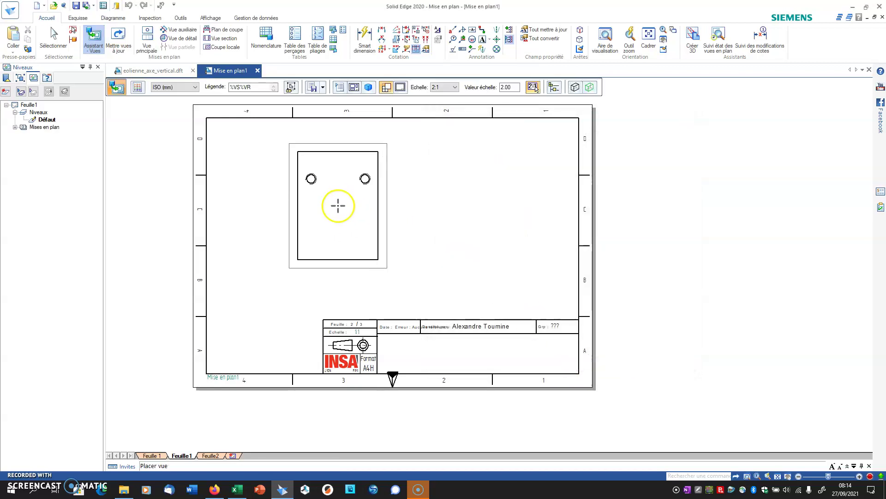
left_click(359, 89)
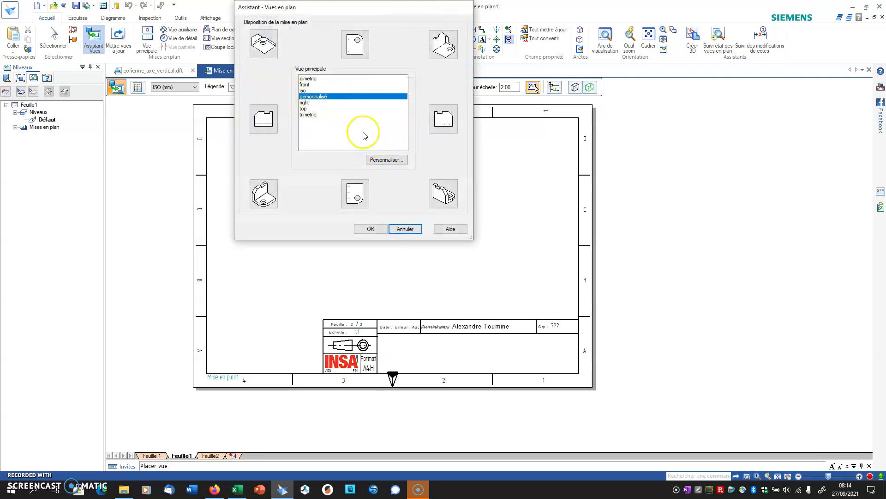
left_click(380, 159)
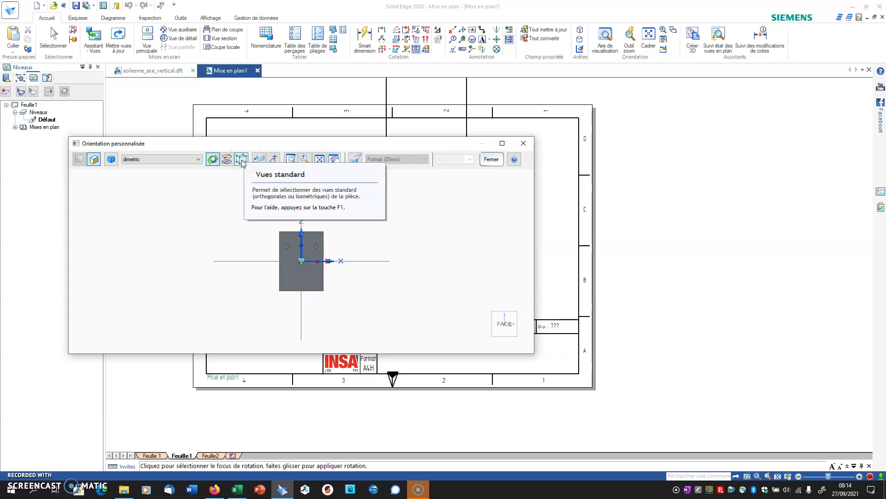
- Orient the part's custom main view to the FACE side with the Z axis pointing up and accept the view layout
left_click(505, 340)
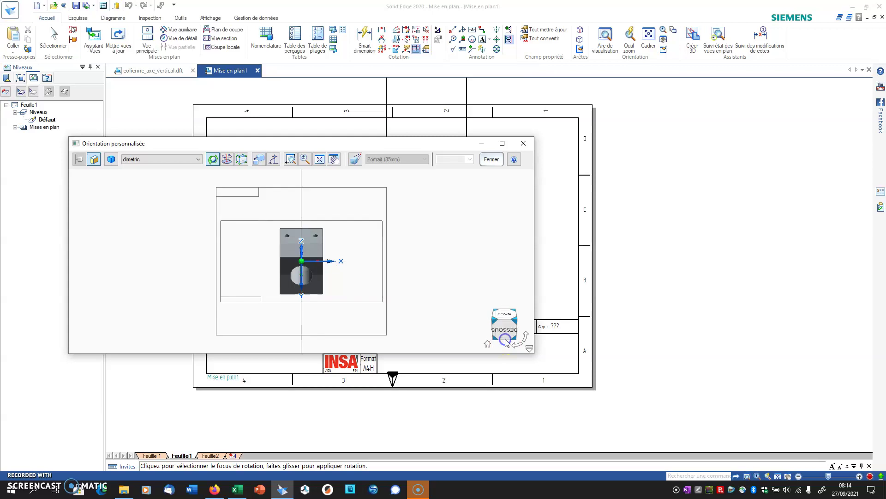
left_click(505, 341)
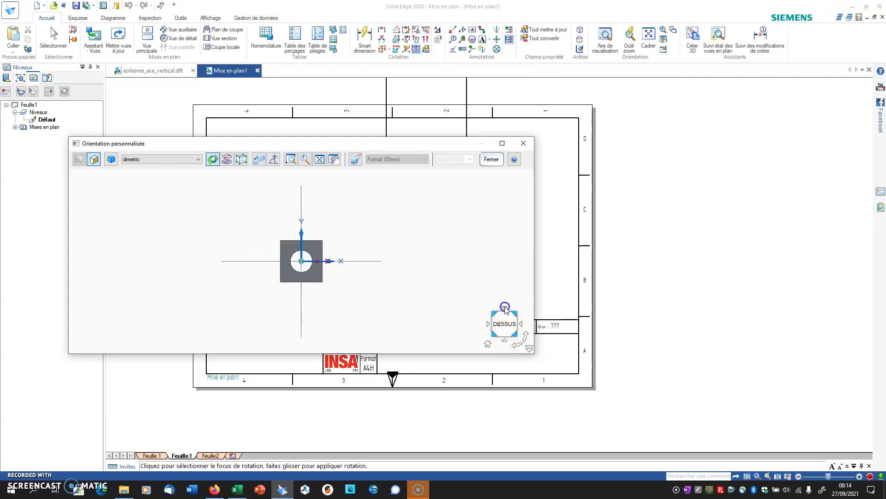
left_click(505, 307)
left_click(521, 324)
left_click(522, 325)
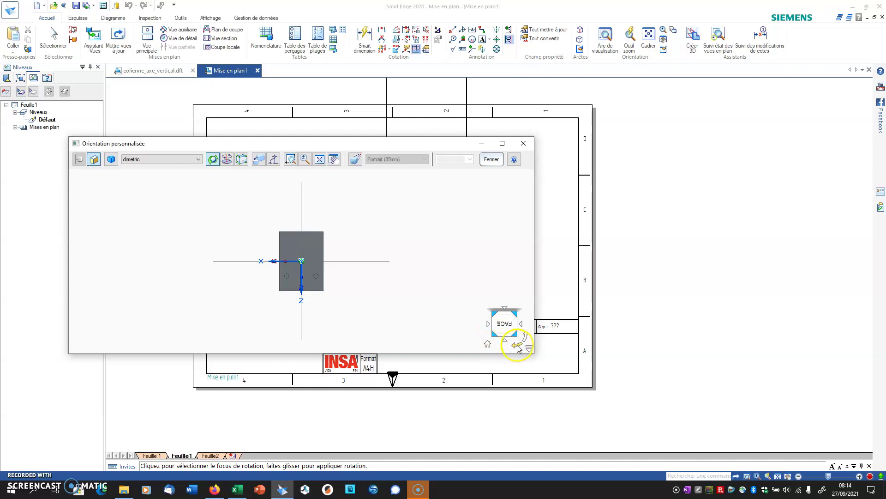
left_click(518, 347)
left_click(517, 347)
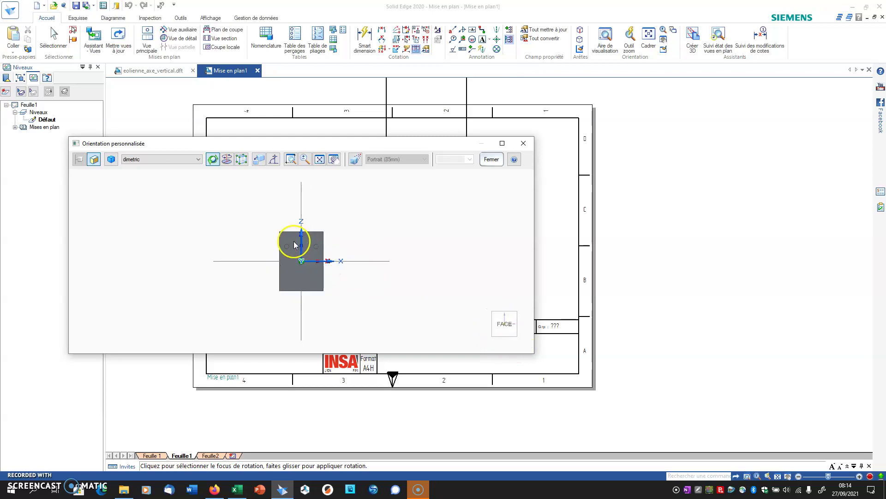
left_click(491, 160)
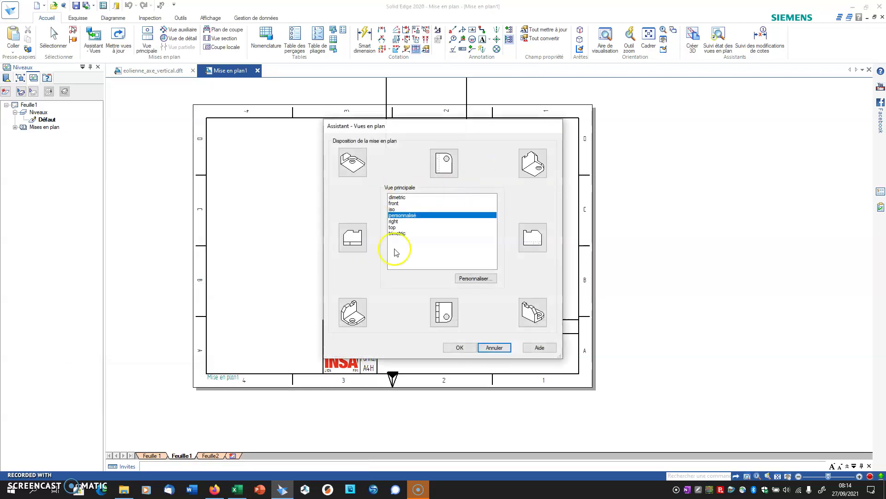
left_click(471, 346)
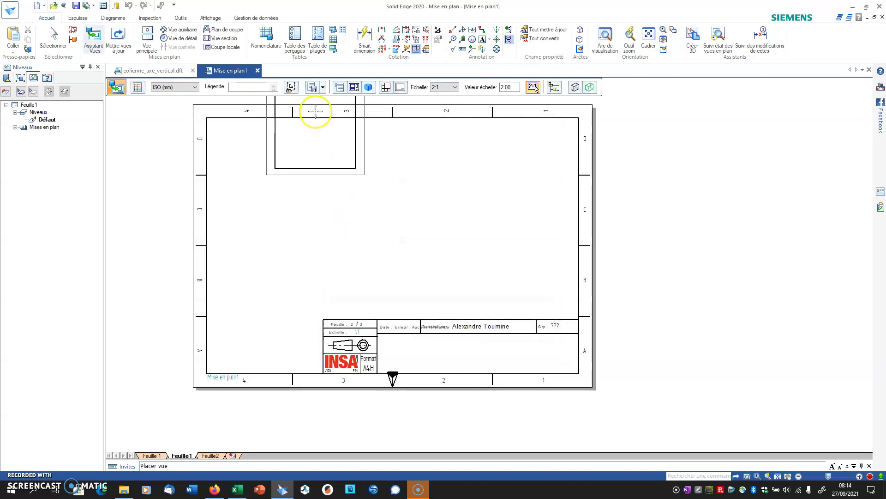
- Show hidden edges in orthographic views and place the body's main view at 1:1 scale with a projected view below it
left_click(339, 87)
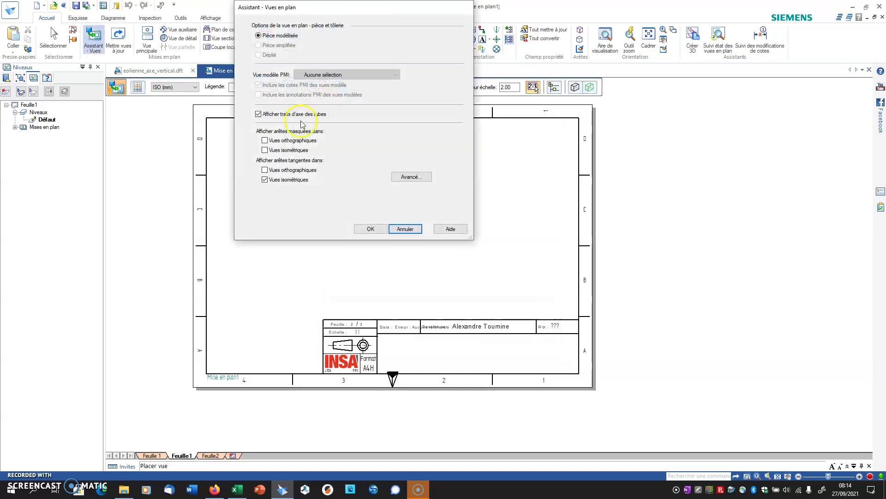
left_click(369, 228)
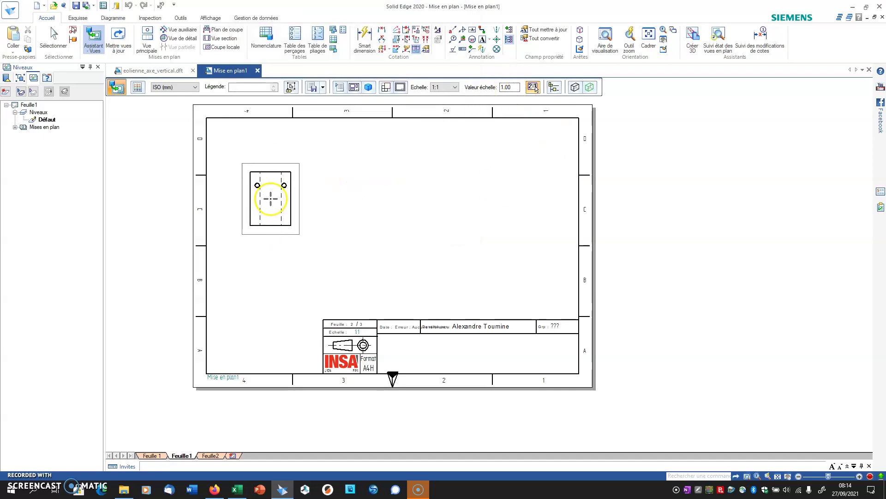
left_click(306, 203)
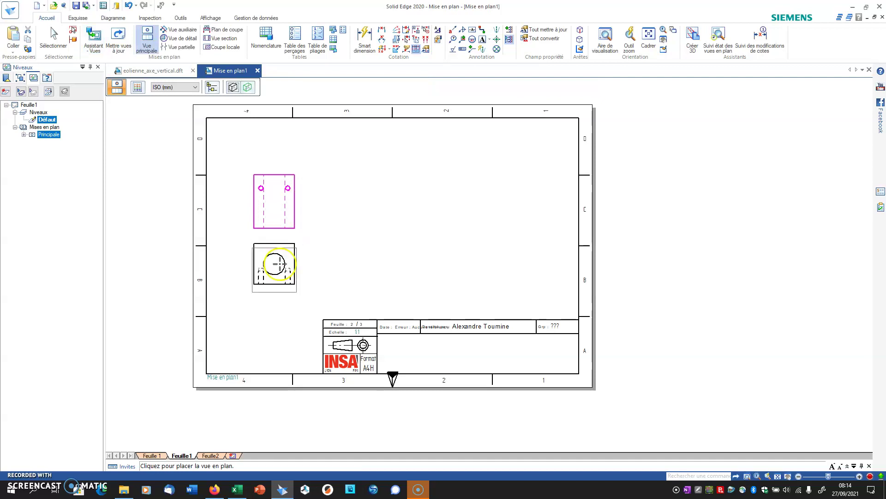
left_click(278, 276)
key("Escape")
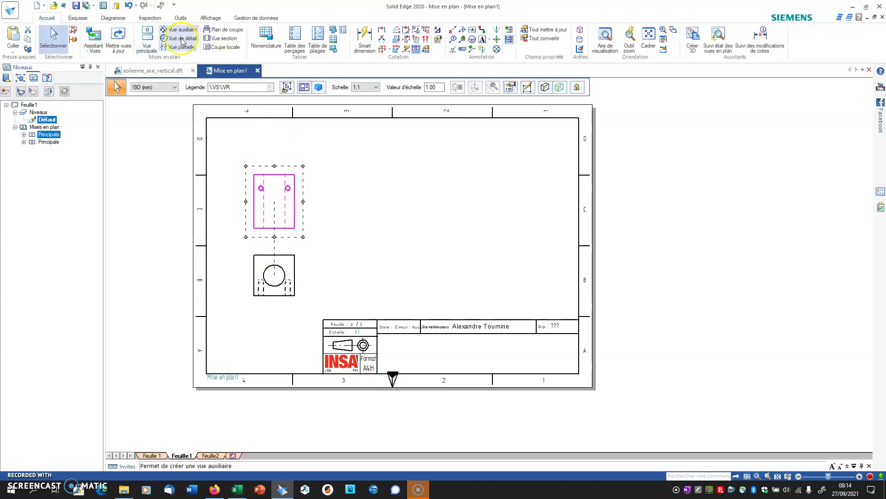
- Define a vertical cutting plane through the centre of the body's main view, with its viewing arrows on the right side
left_click(179, 30)
left_click(211, 29)
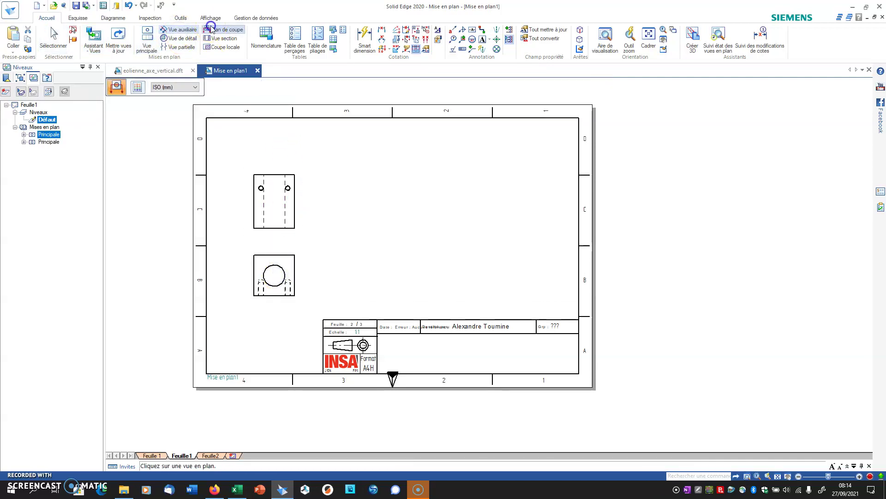
left_click(271, 179)
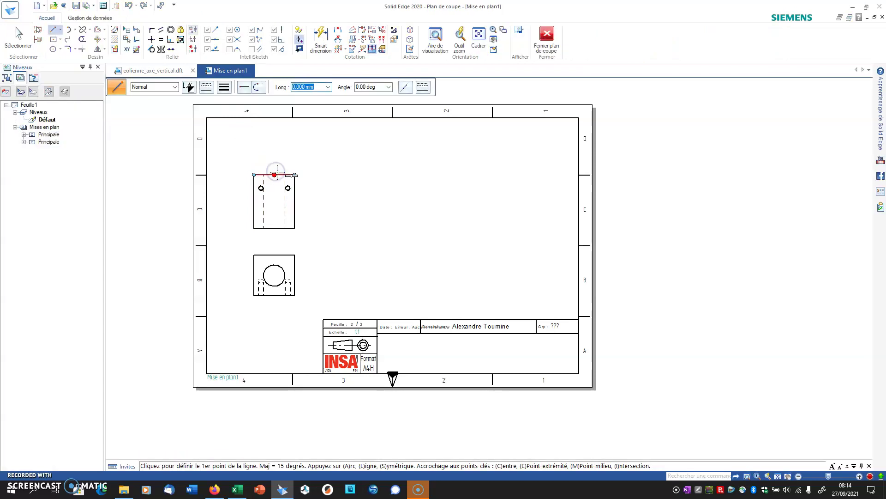
left_click(274, 156)
left_click(274, 240)
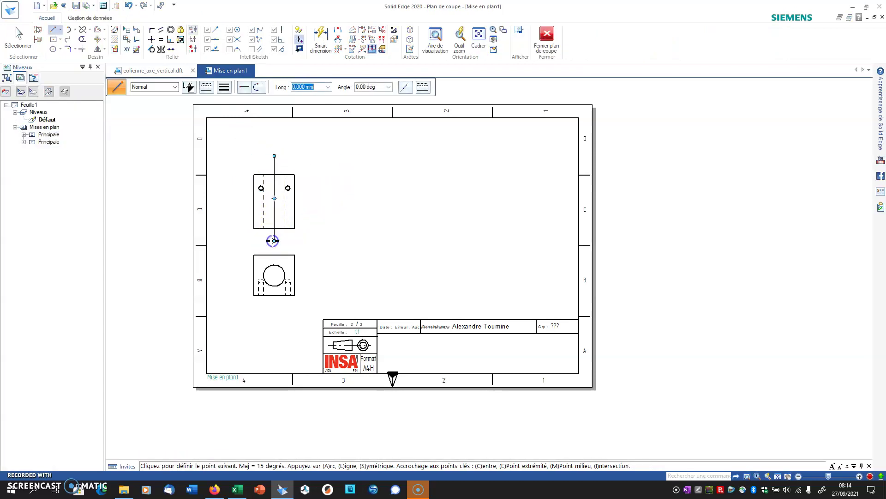
left_click(547, 37)
left_click(316, 174)
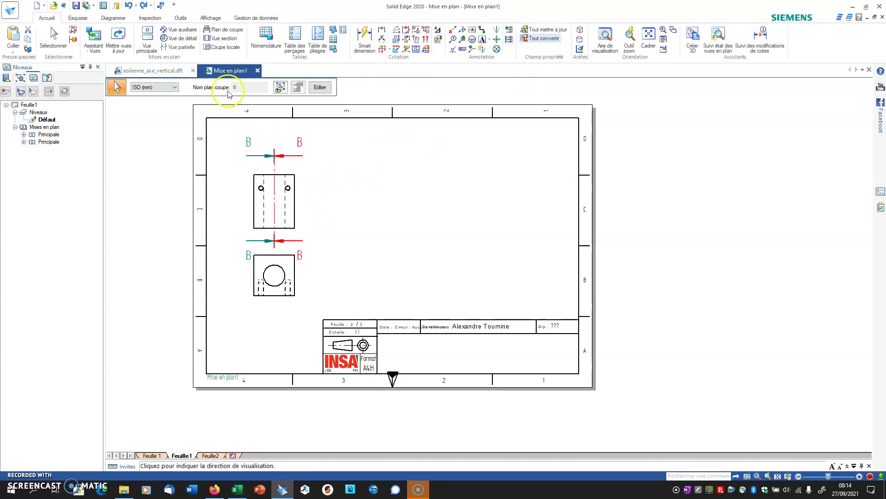
- Edit the body's cutting plane and reverse its viewing direction so the arrows point to the right
left_click(224, 38)
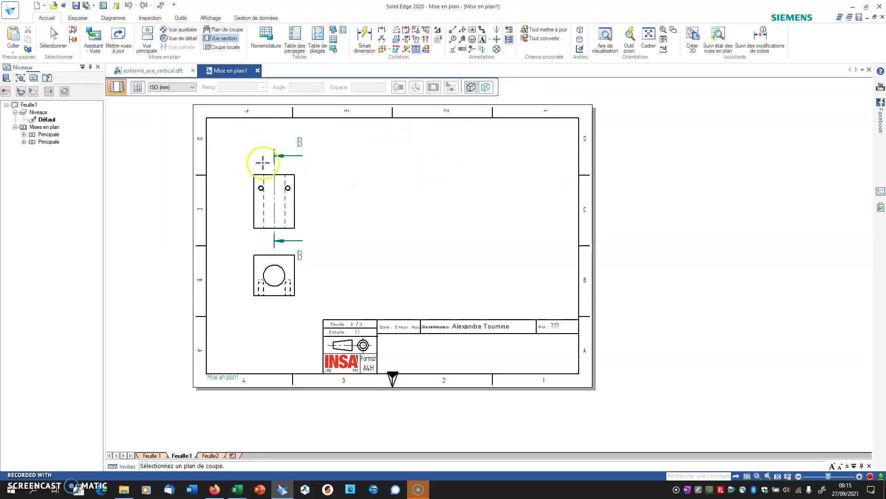
key("Escape")
left_click(276, 159)
left_click(320, 87)
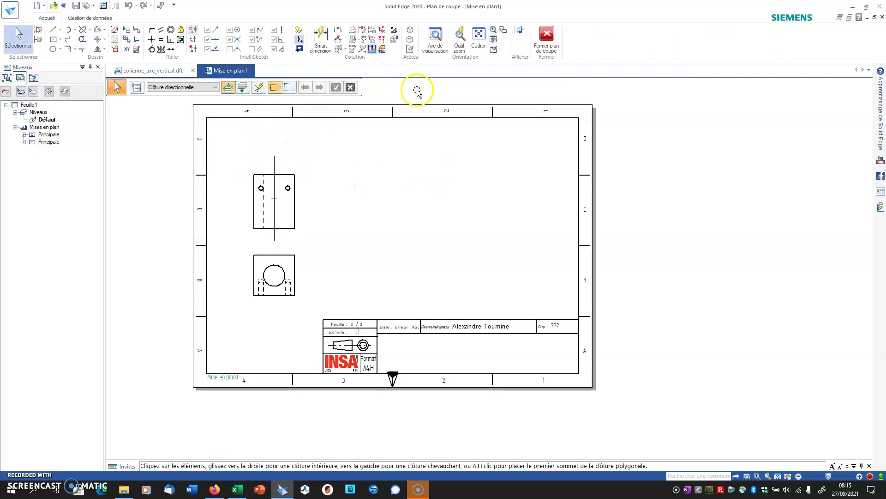
left_click(546, 37)
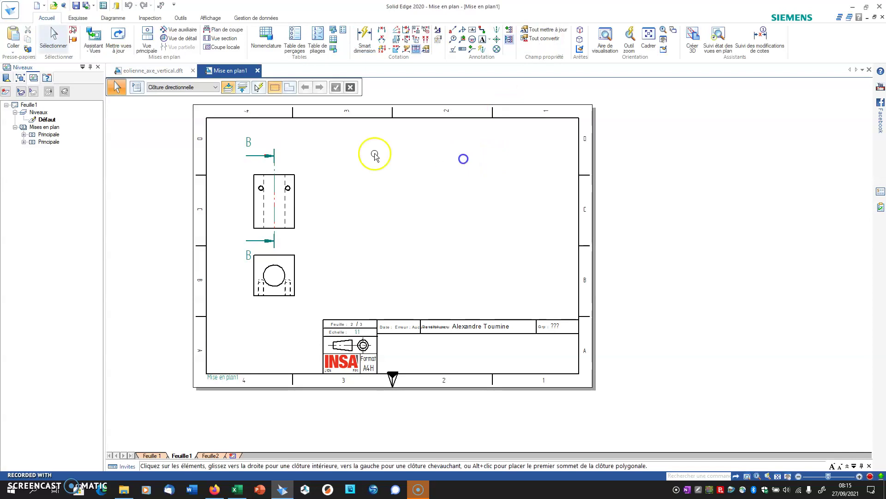
- Place the section view of the cutting plane to the right of the body's main view, and move the main view slightly right and up
left_click(222, 38)
left_click(273, 151)
left_click(434, 167)
key("Escape")
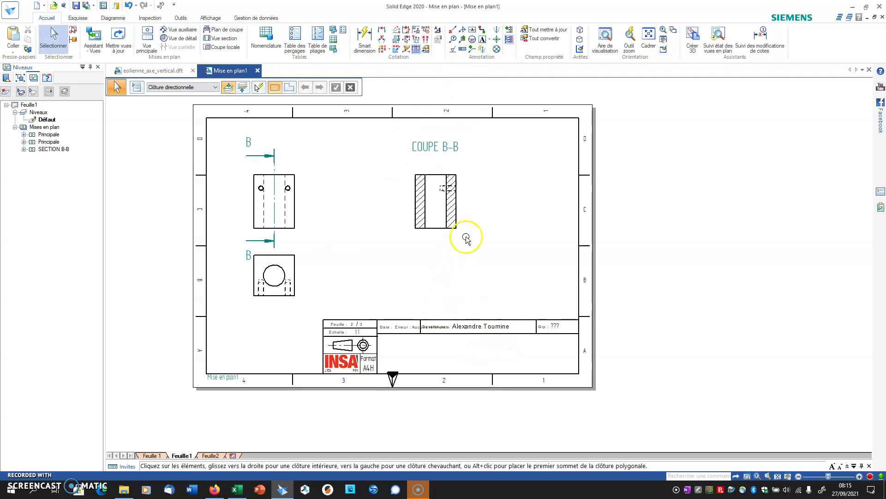
left_click_drag(298, 187, 342, 174)
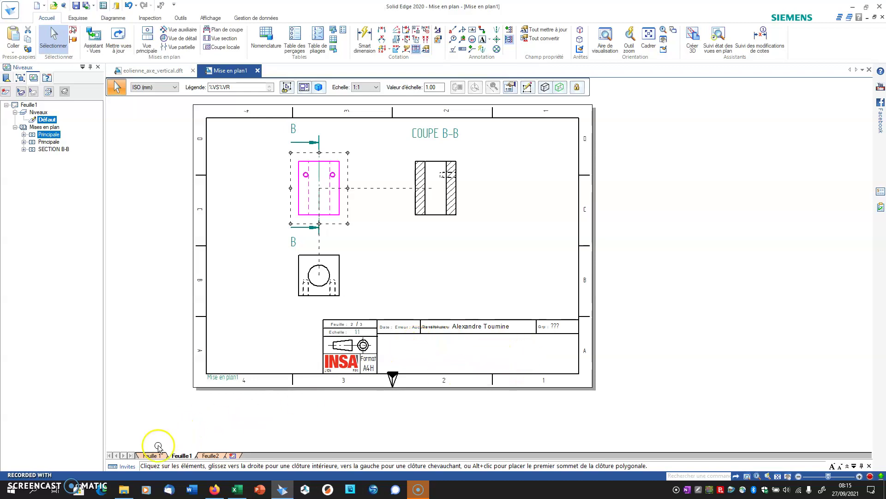
- Start the drawing view wizard on sheet Feuille2 with axe.par:1 from rotor.asm as the part to draw
left_click(150, 456)
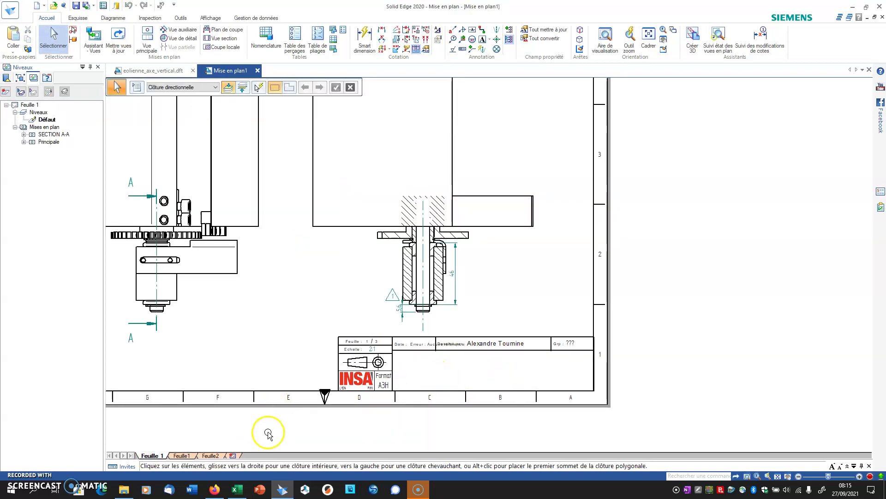
left_click(211, 456)
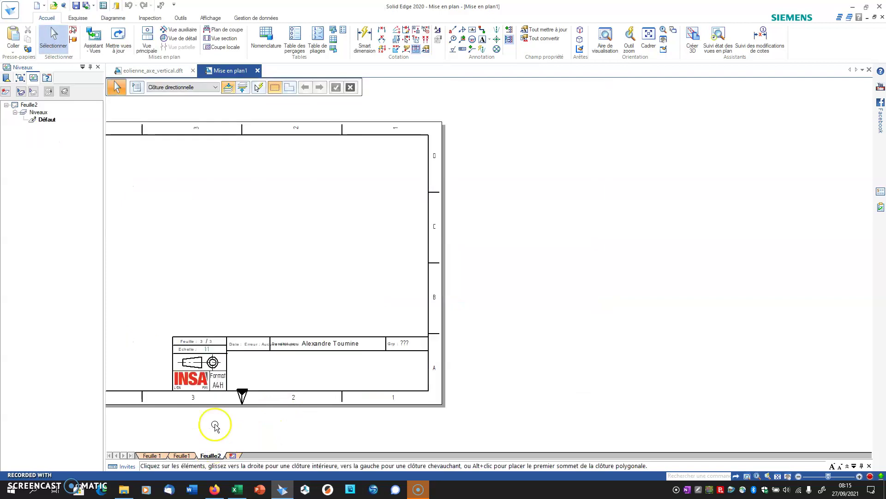
left_click(94, 36)
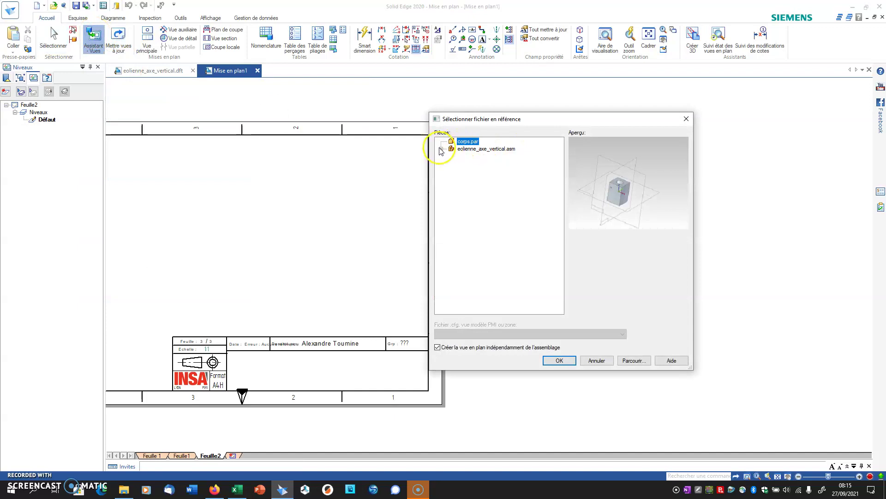
left_click(441, 148)
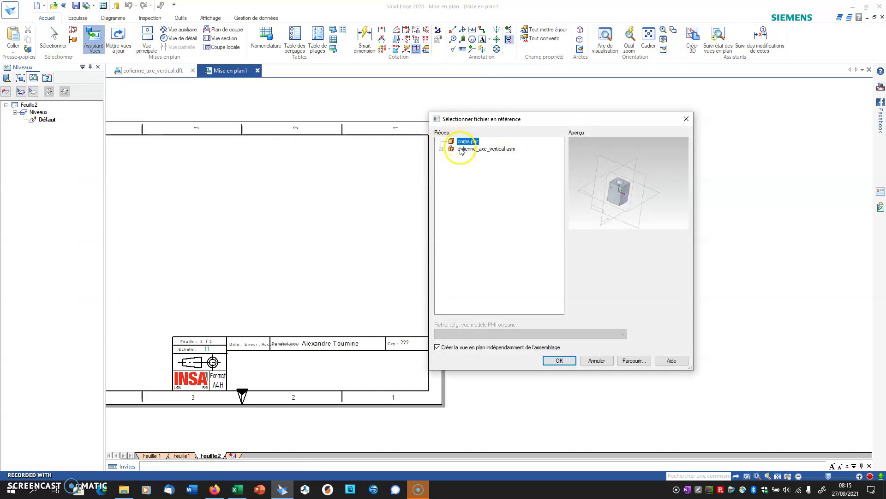
left_click(440, 149)
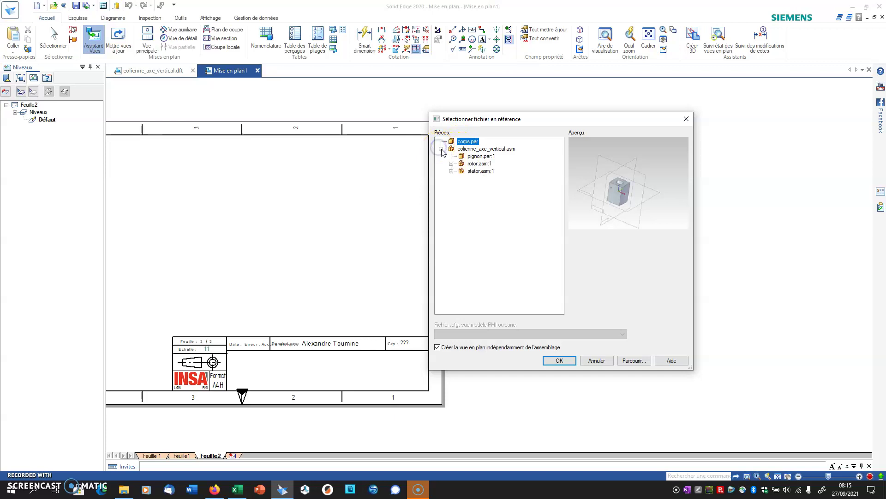
left_click(452, 164)
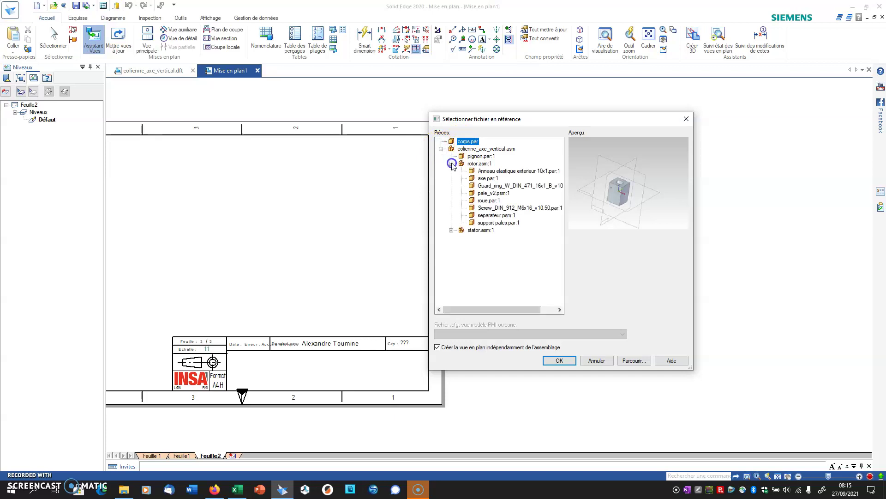
left_click(482, 178)
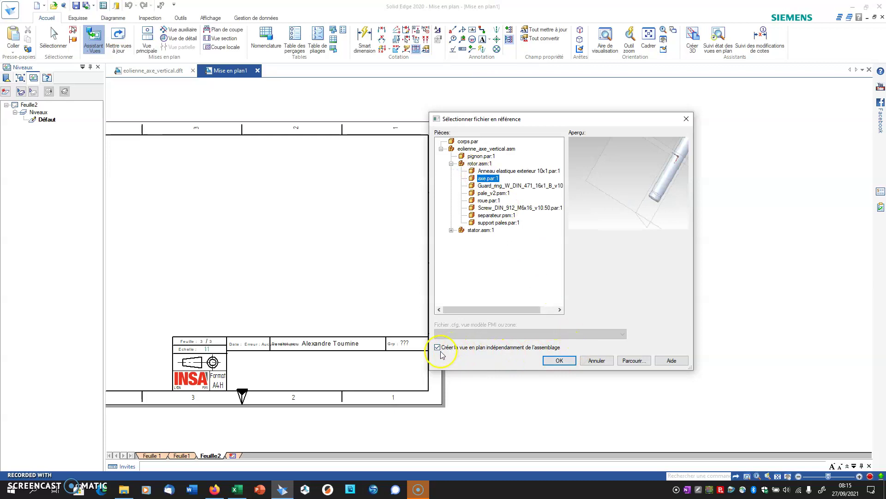
left_click(559, 360)
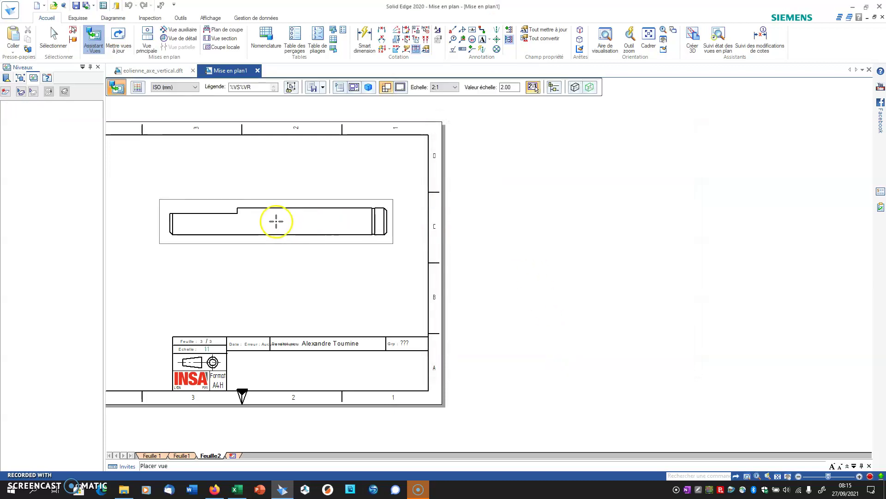
- Place the shaft's main view at 1:1 scale, with an end view to its left and a projected view below
left_click(320, 211)
left_click(155, 211)
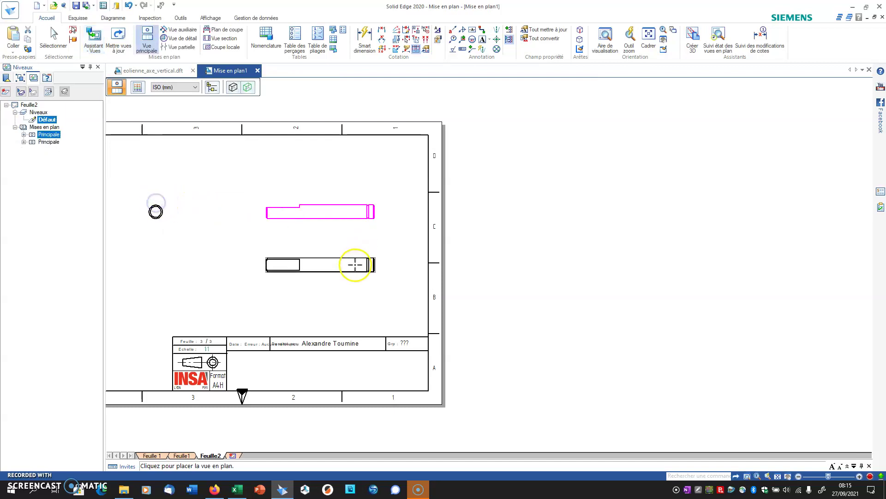
left_click(355, 265)
key("Escape")
middle_click_drag(372, 302, 577, 295)
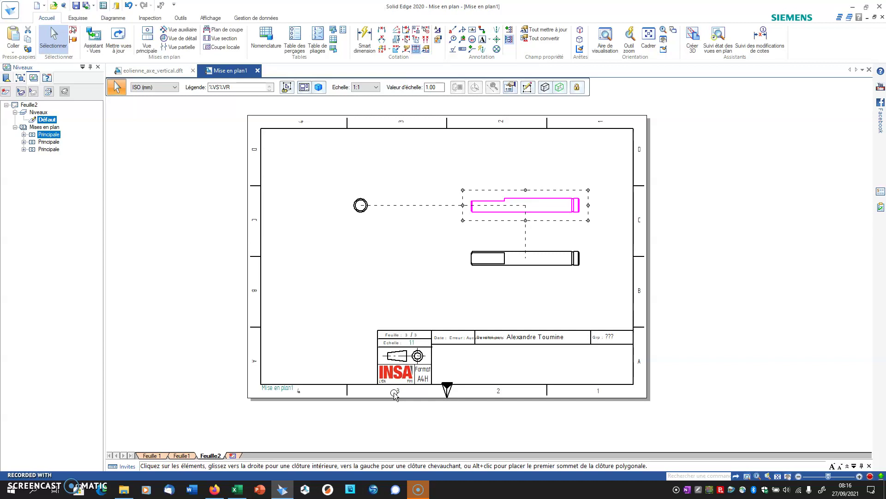
- Load the saved Cartouche settings into a callout and turn off its leader, leaving the command without placing it
left_click(453, 31)
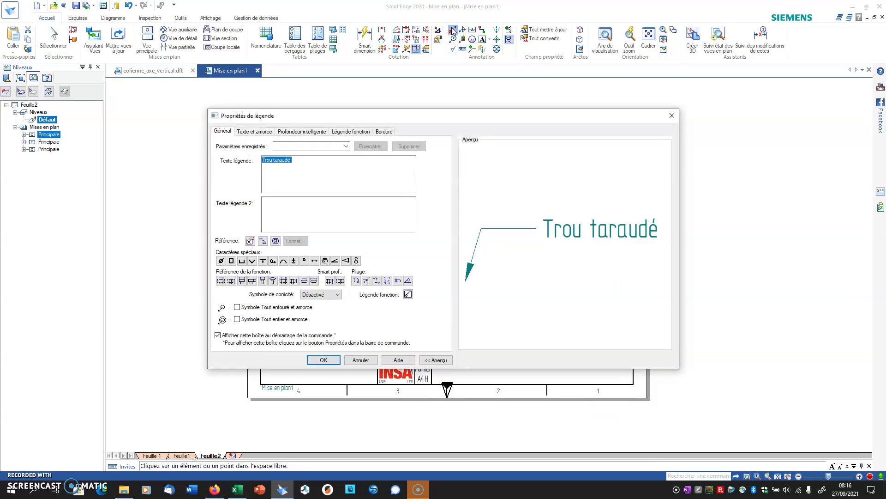
left_click(347, 146)
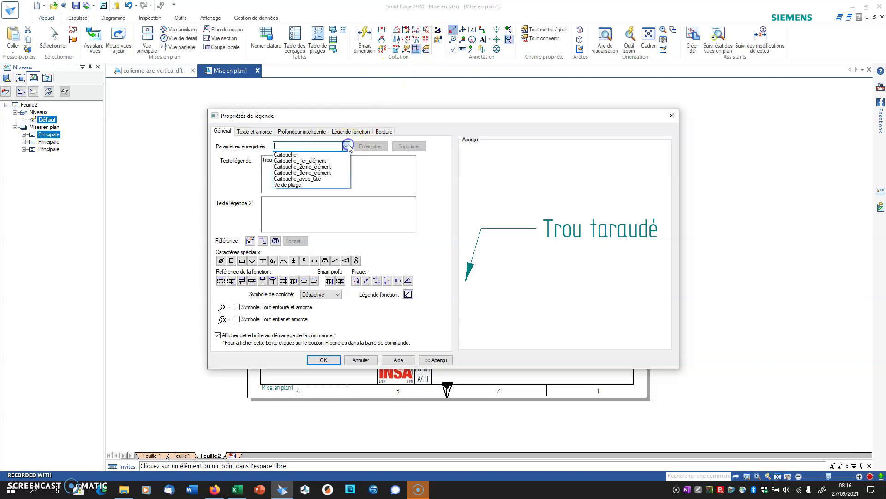
left_click(293, 155)
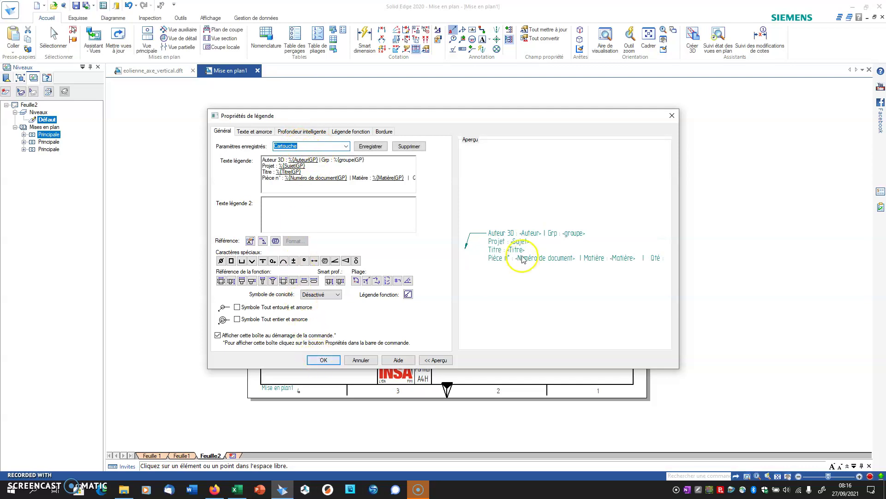
left_click(316, 364)
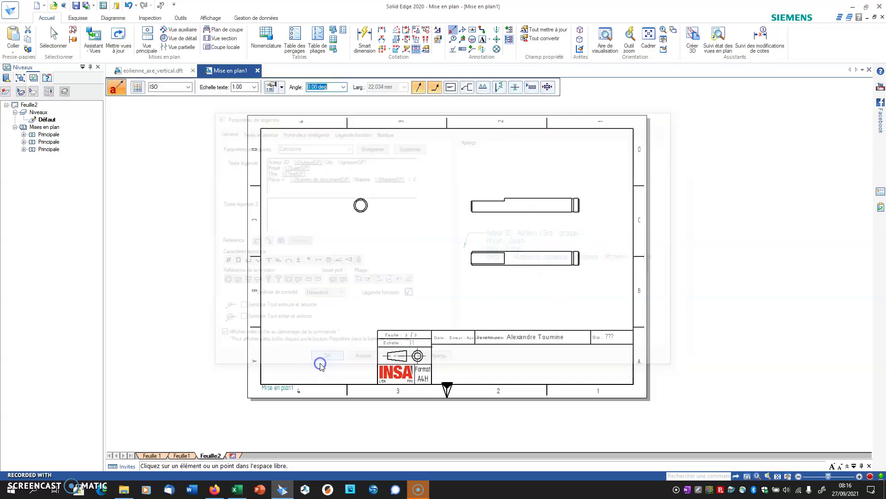
left_click(418, 87)
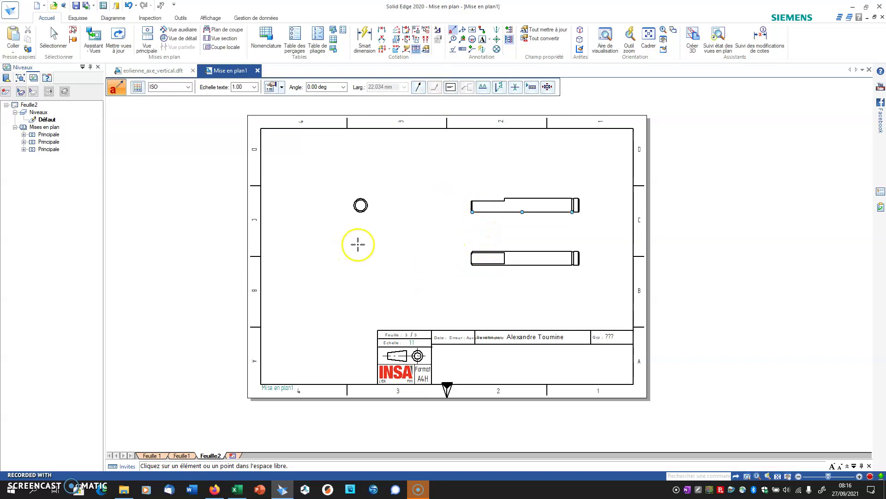
key("Escape")
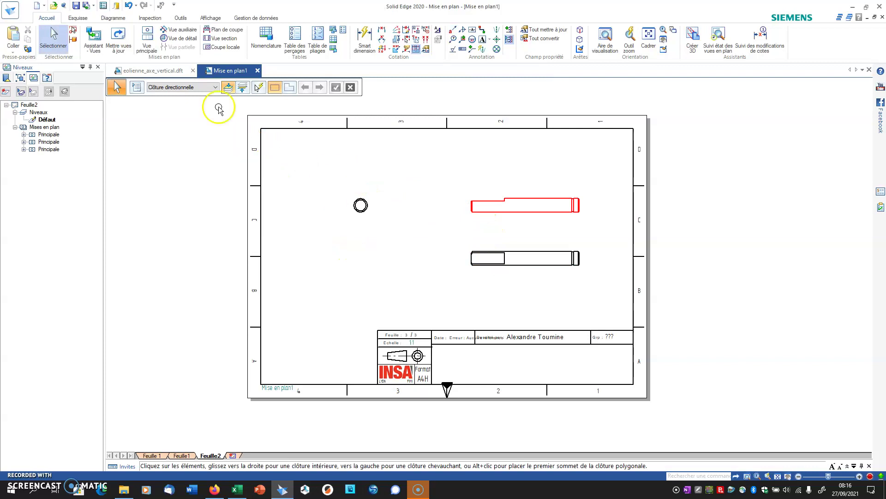
- Project an isometric view from the shaft's main view and place it below the end view
left_click(149, 37)
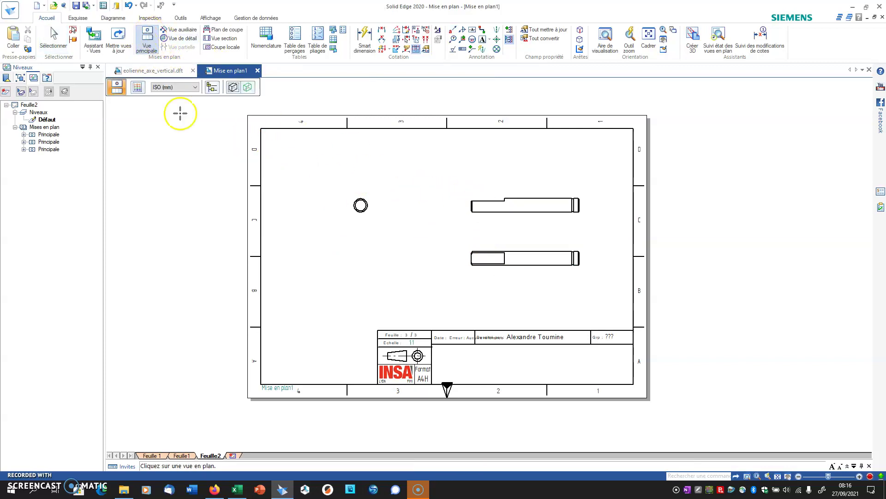
left_click(495, 202)
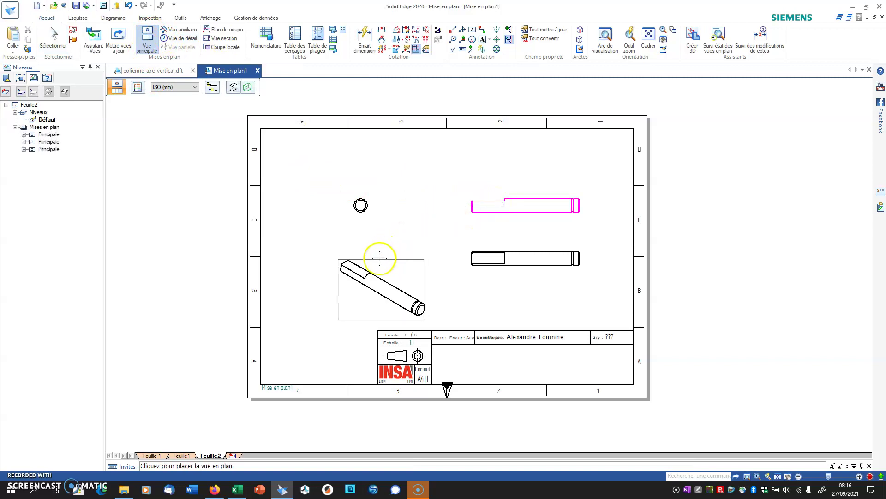
key("Escape")
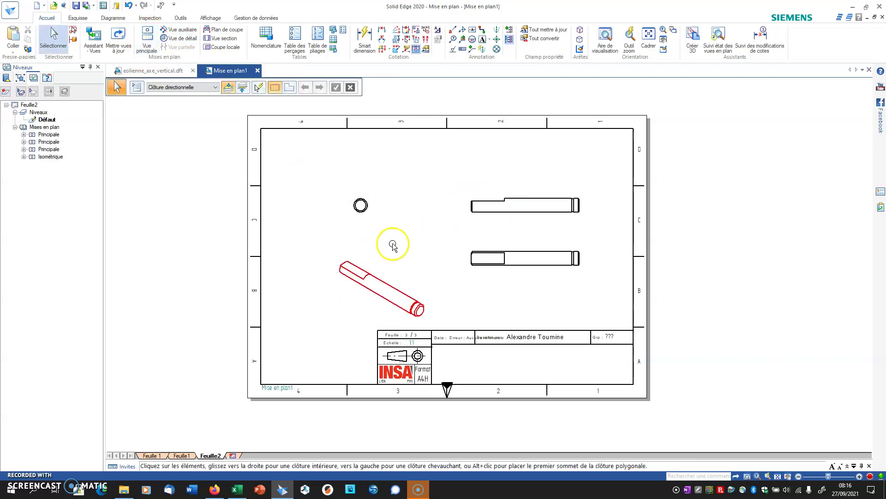
- Place the title-block information callout, without a leader, in the empty area of the shaft sheet's title block
left_click(453, 39)
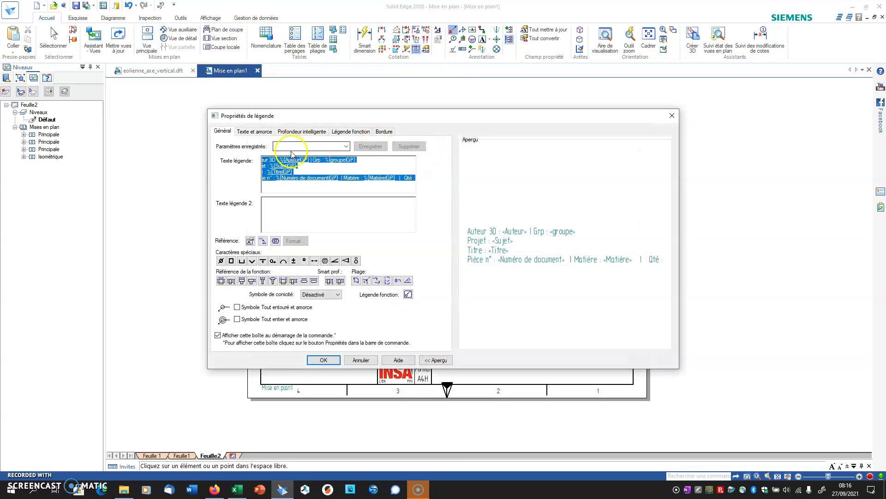
left_click(318, 359)
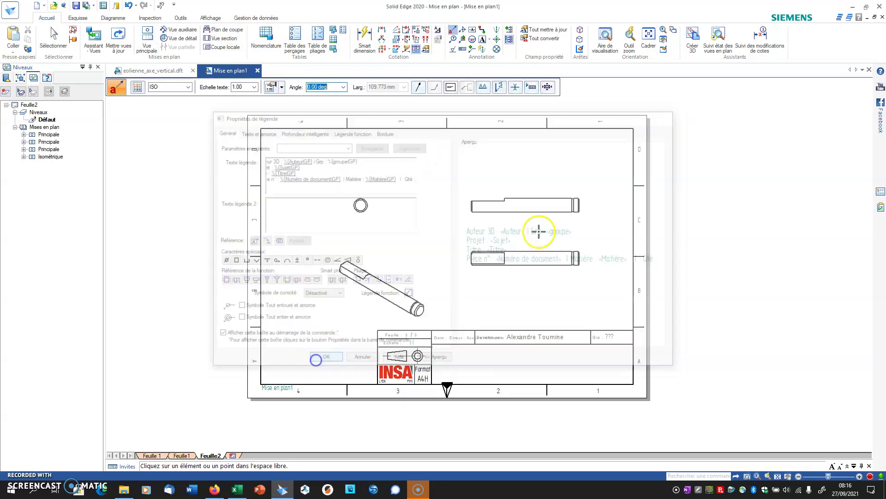
left_click(419, 88)
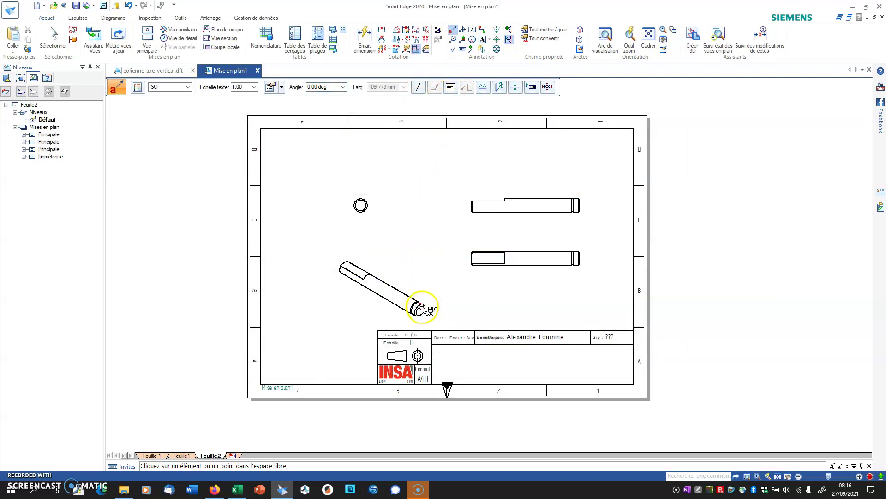
left_click(441, 353)
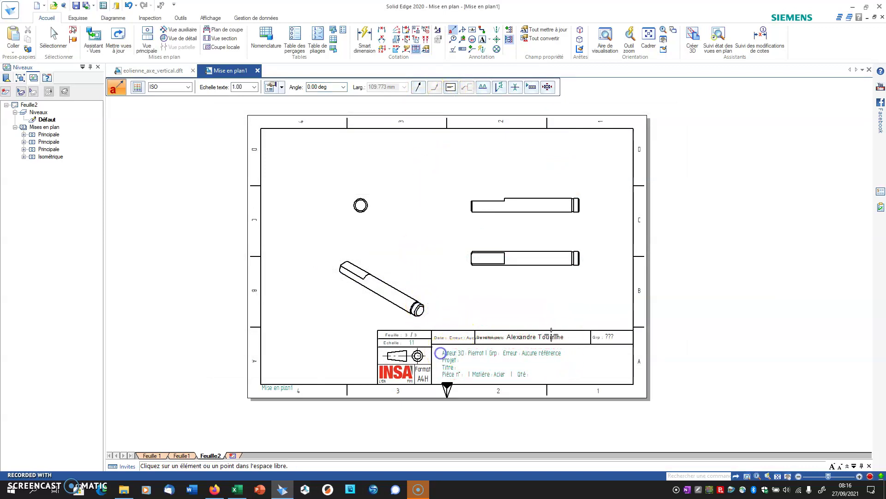
key("Escape")
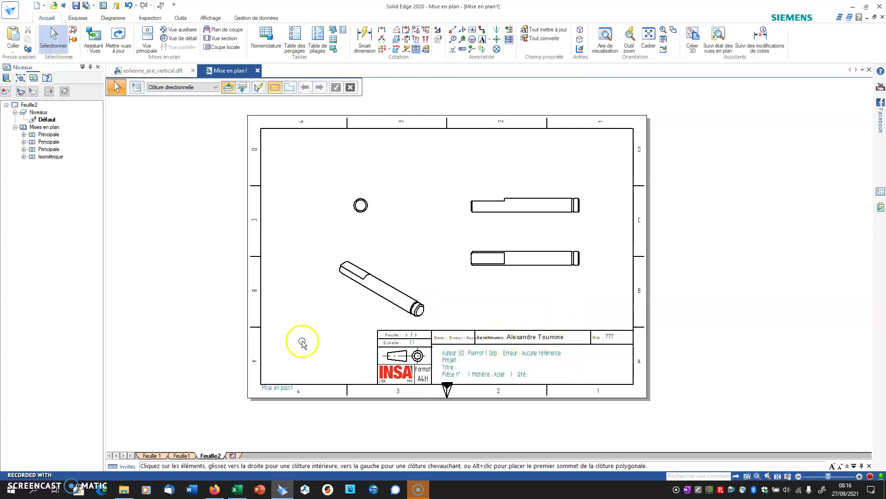
- On sheet Feuille1, project an isometric view from the body's main view and place it below section B-B
left_click(181, 455)
left_click(453, 30)
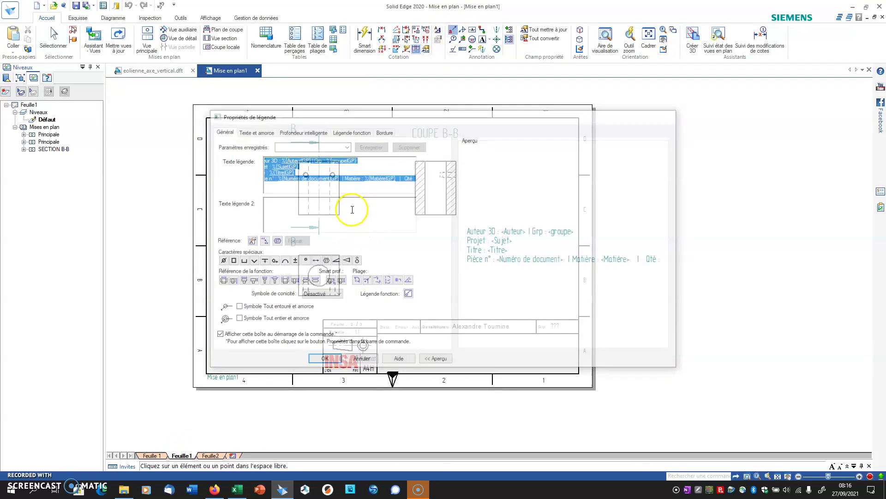
key("Escape")
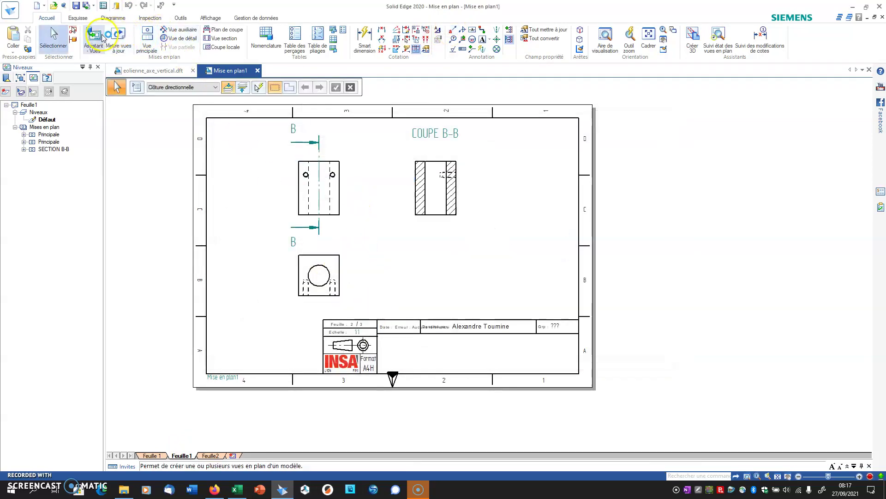
left_click(147, 36)
left_click(344, 209)
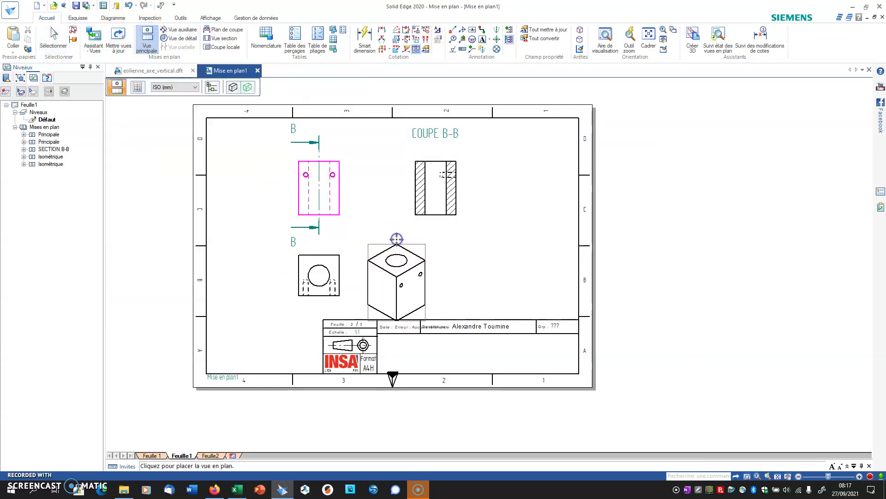
left_click(397, 239)
left_click_drag(414, 257, 499, 237)
left_click(393, 141)
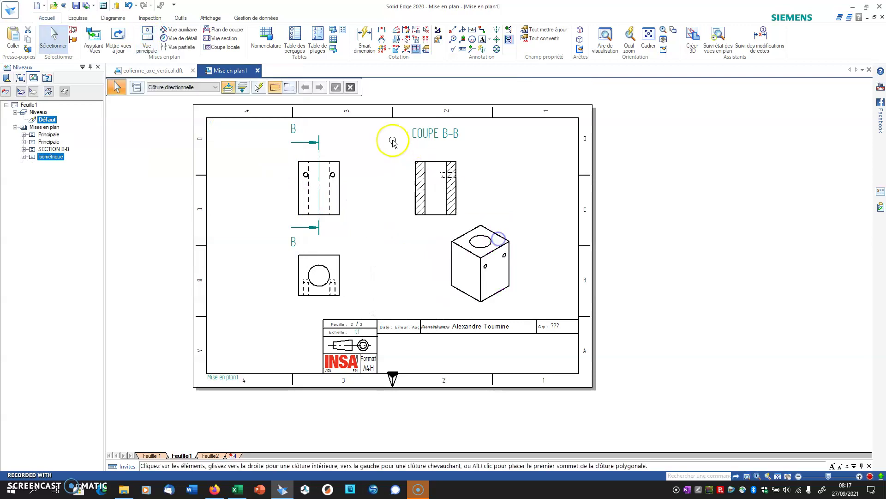
- Place the same author, project, title and part-number callout in the title block of the body sheet
left_click(432, 93)
left_click(452, 30)
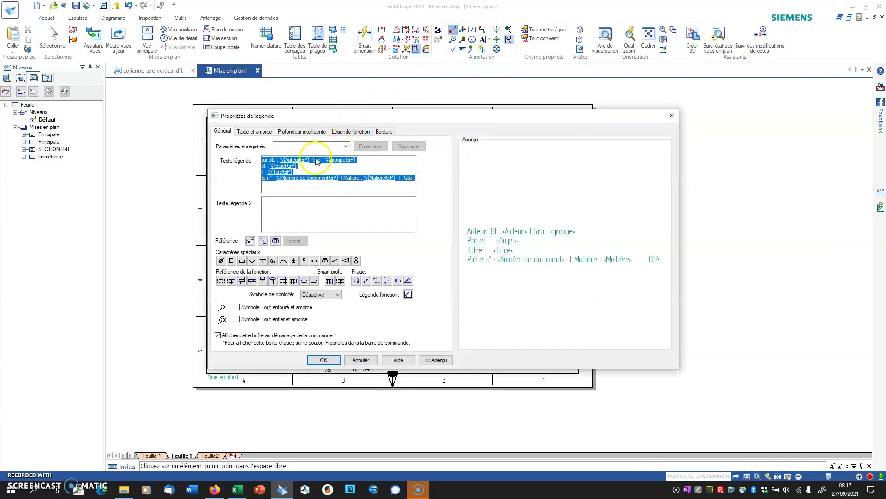
left_click(323, 360)
left_click(489, 297)
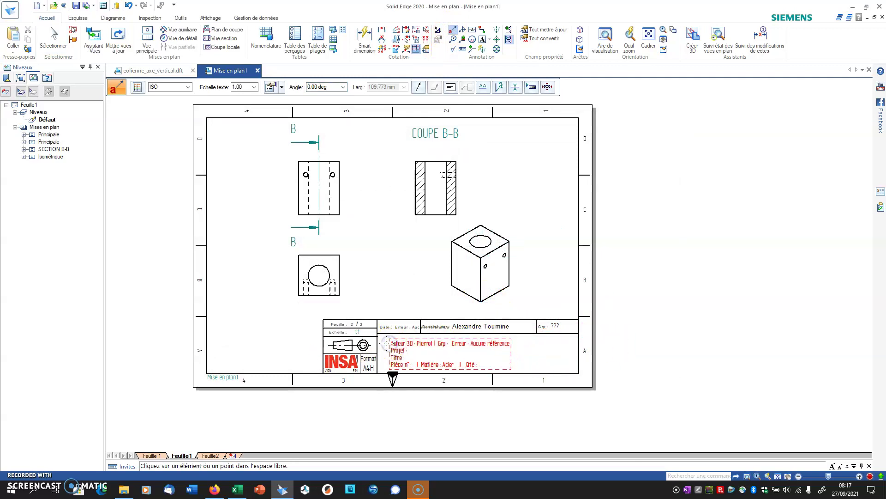
key("Escape")
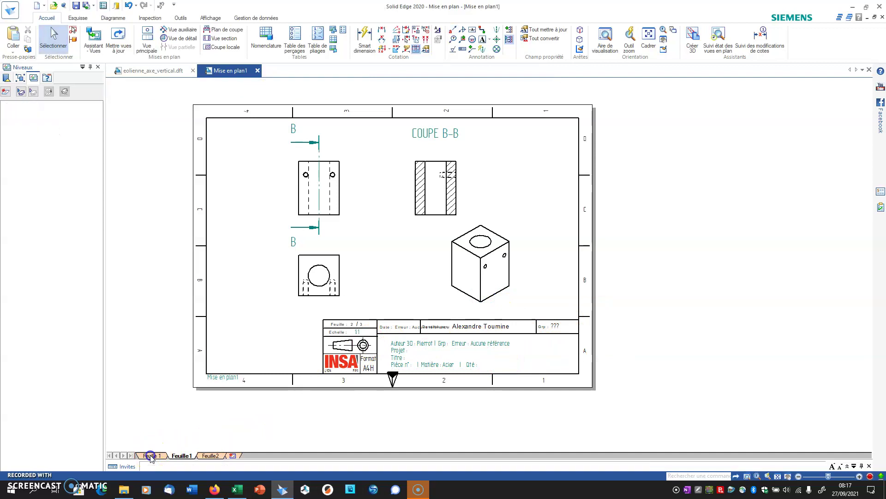
- On sheet Feuille 1, project an isometric view from the wind turbine assembly's main view and place it below the existing views
left_click(151, 455)
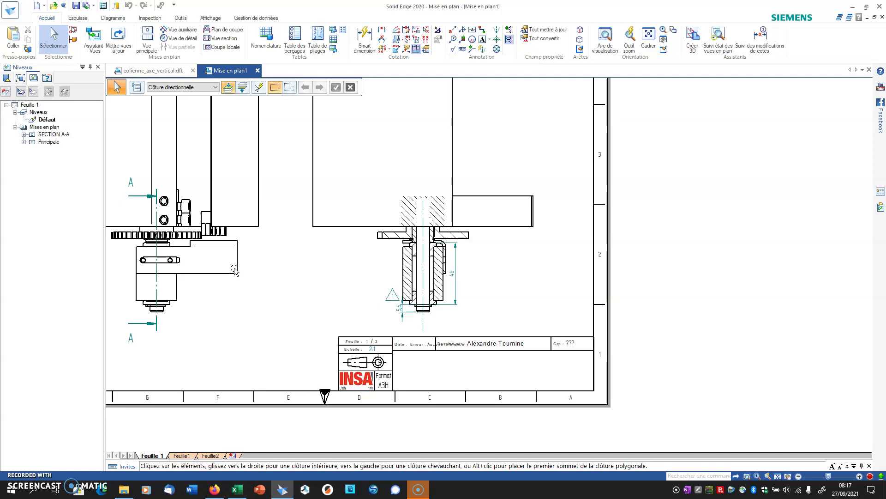
scroll(317, 317, "down", 1)
scroll(361, 288, "down", 1)
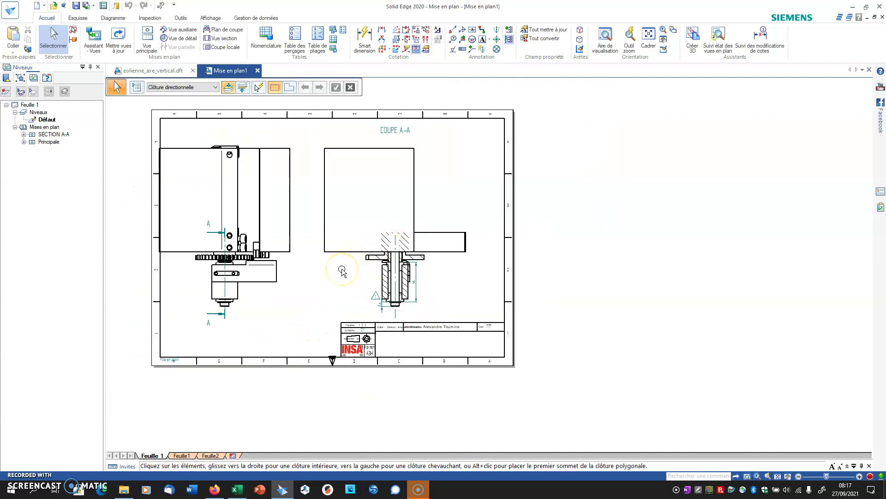
left_click(348, 252)
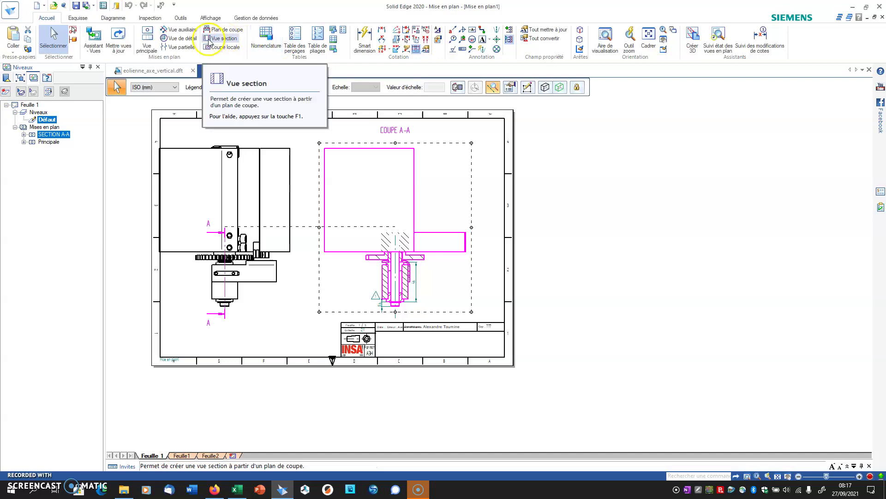
left_click(147, 39)
left_click(236, 264)
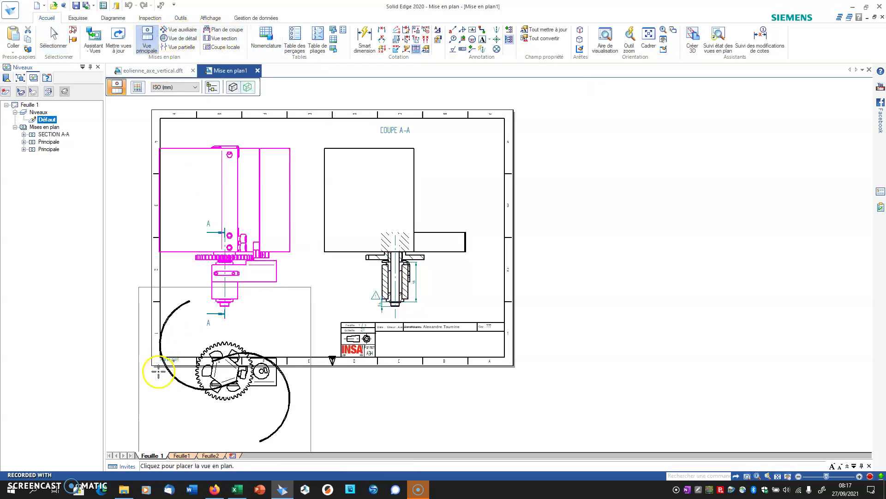
left_click(339, 352)
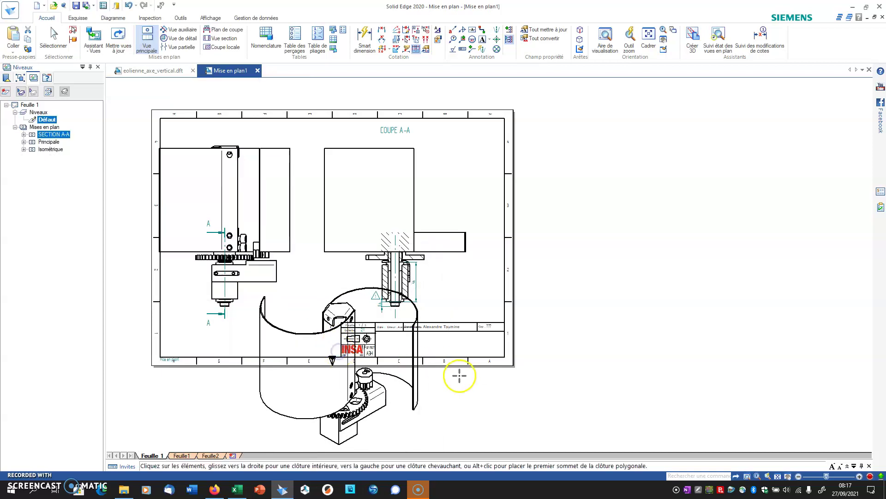
- Insert a new sheet after Feuille 1 and assign it the Format A3H background
scroll(461, 376, "down", 2)
middle_click_drag(460, 387, 477, 317)
right_click(156, 455)
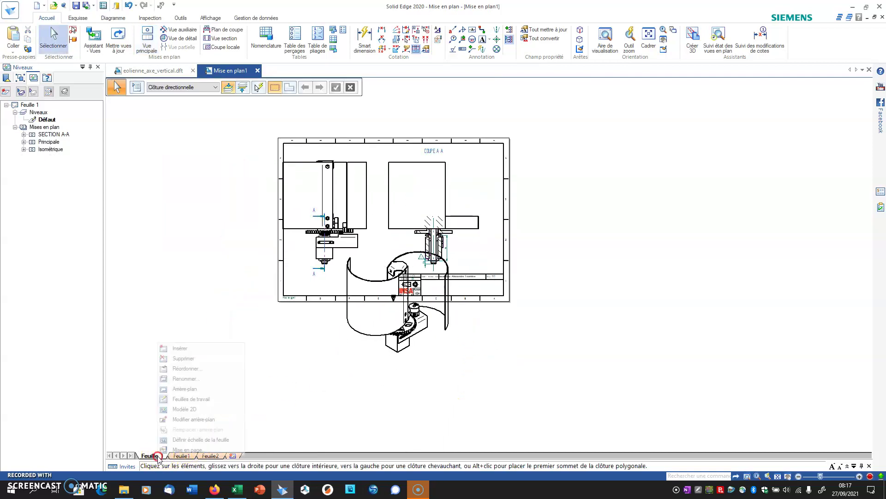
left_click(177, 348)
right_click(180, 455)
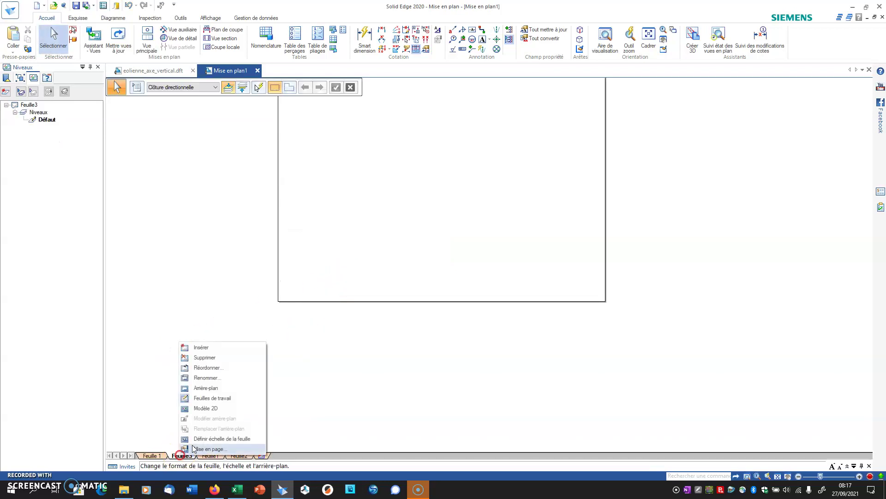
left_click(193, 444)
left_click(426, 202)
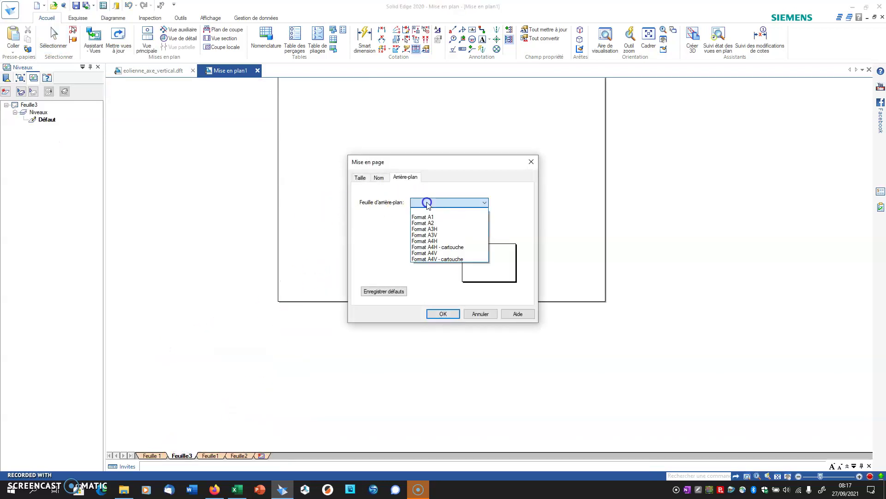
left_click(430, 229)
left_click(436, 312)
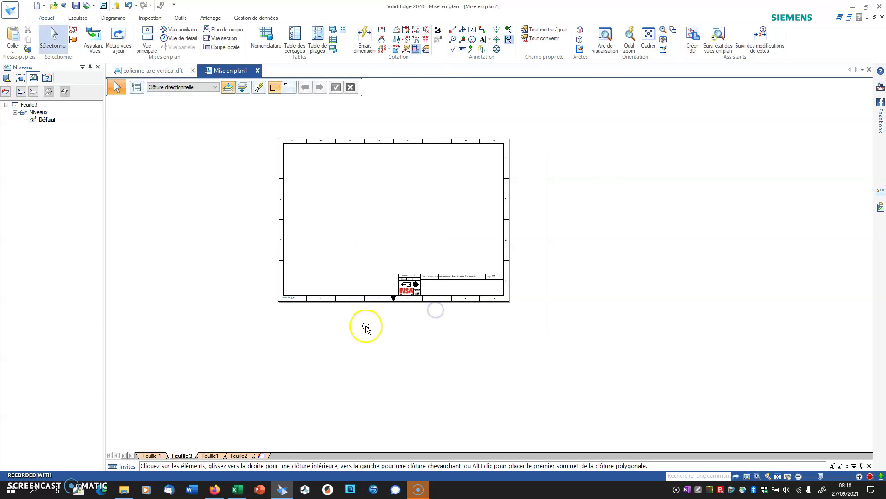
- Copy the assembly's isometric view from Feuille 1 and paste it onto the empty sheet Feuille3
left_click(150, 455)
left_click(382, 287)
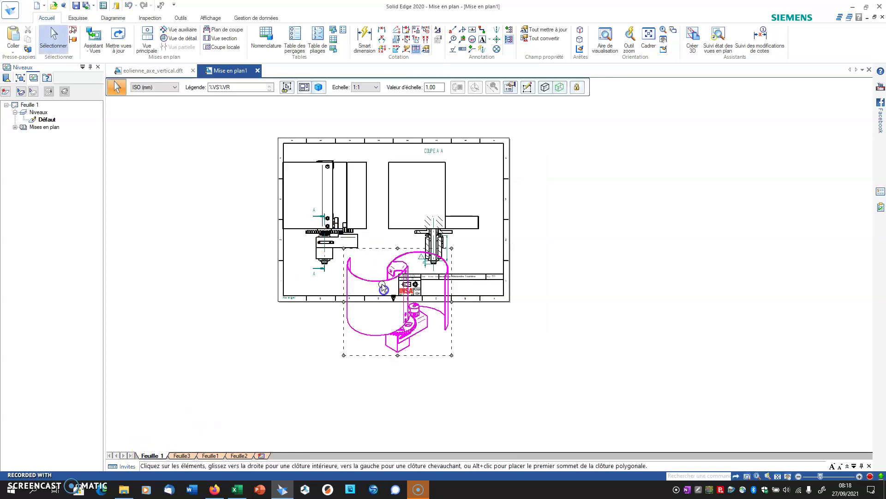
left_click(423, 374)
left_click(399, 351)
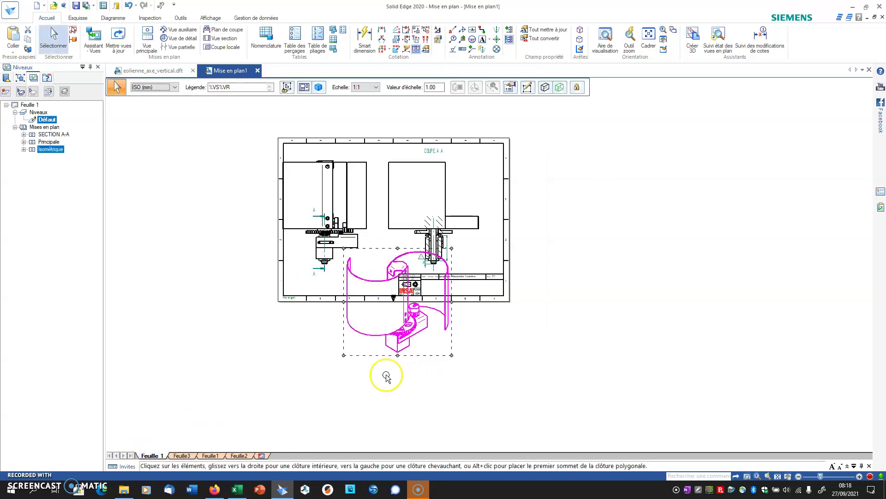
left_click(181, 455)
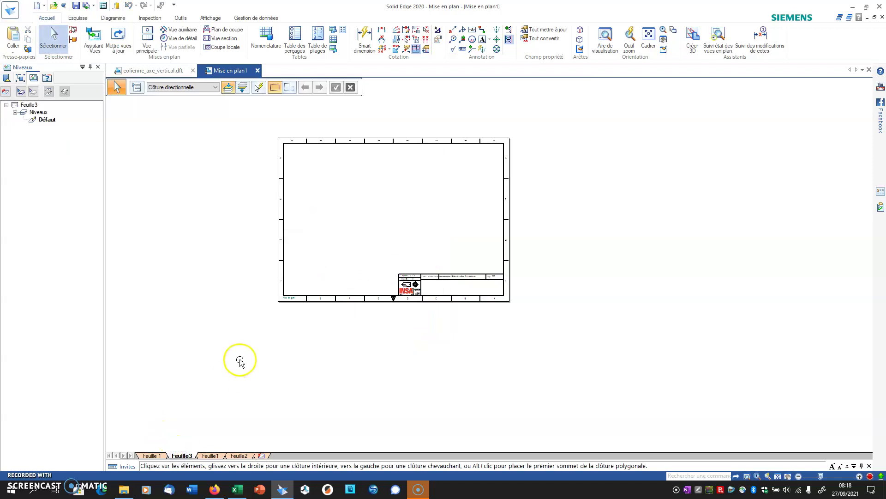
key("ctrl+v")
left_click(358, 217)
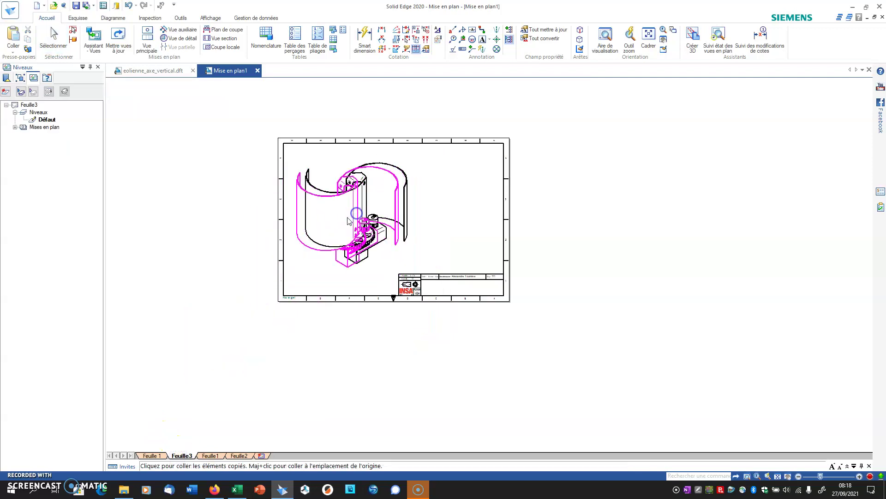
- Delete the original isometric view of the assembly from sheet Feuille 1
left_click(156, 455)
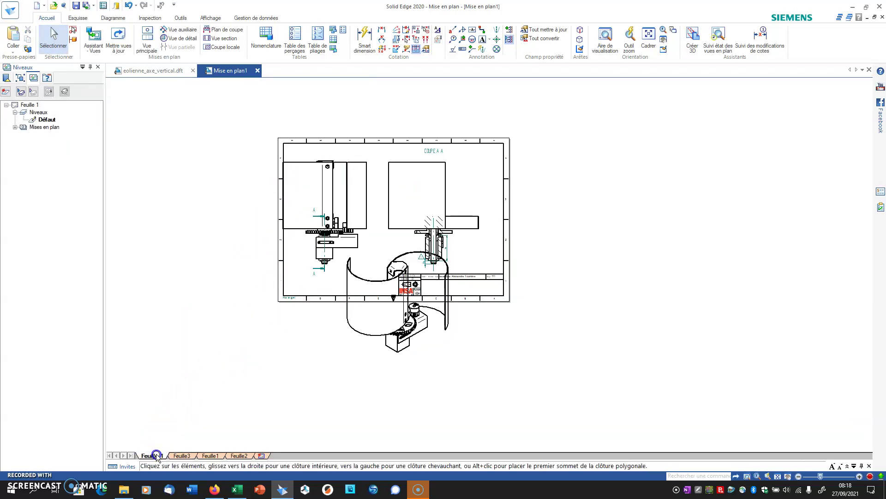
left_click(377, 344)
key("Delete")
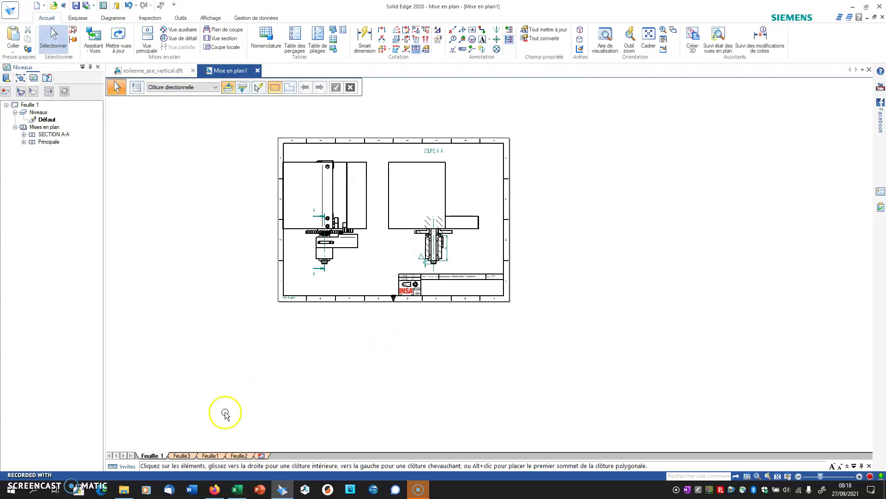
- On Feuille3, place a parts list with automatic balloons for the isometric view, using the saved setting Avec Numéros
left_click(182, 455)
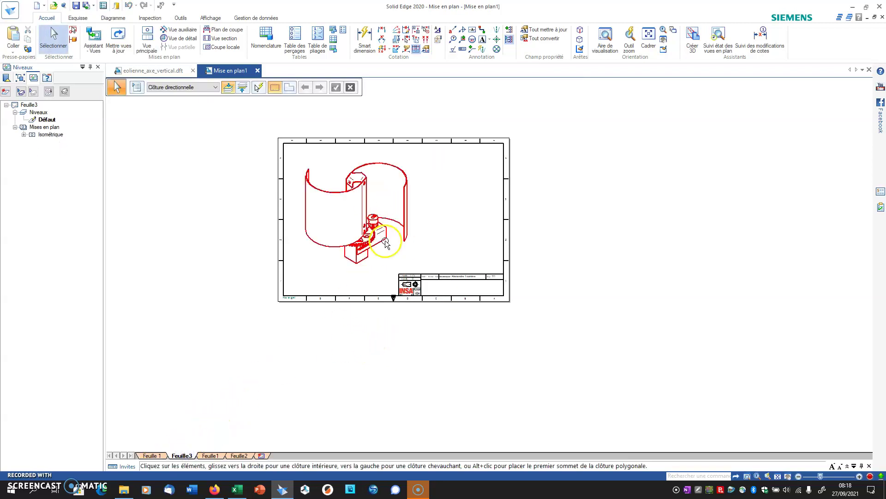
left_click(349, 176)
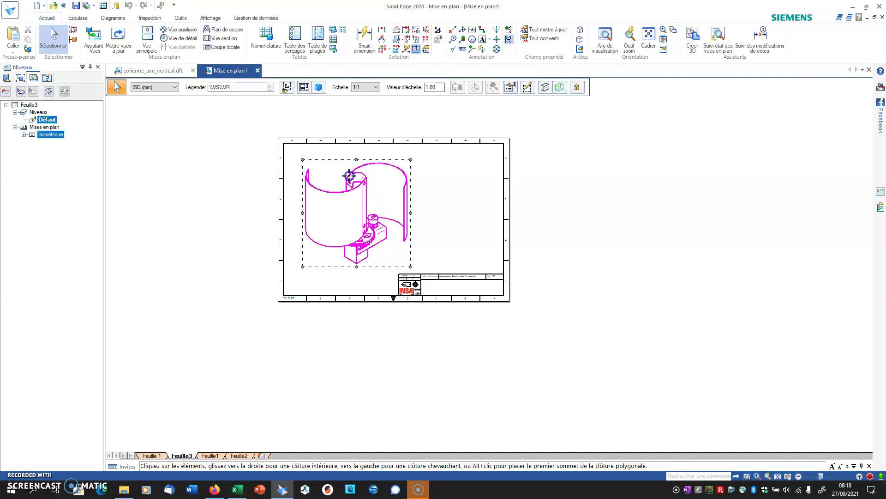
left_click(267, 37)
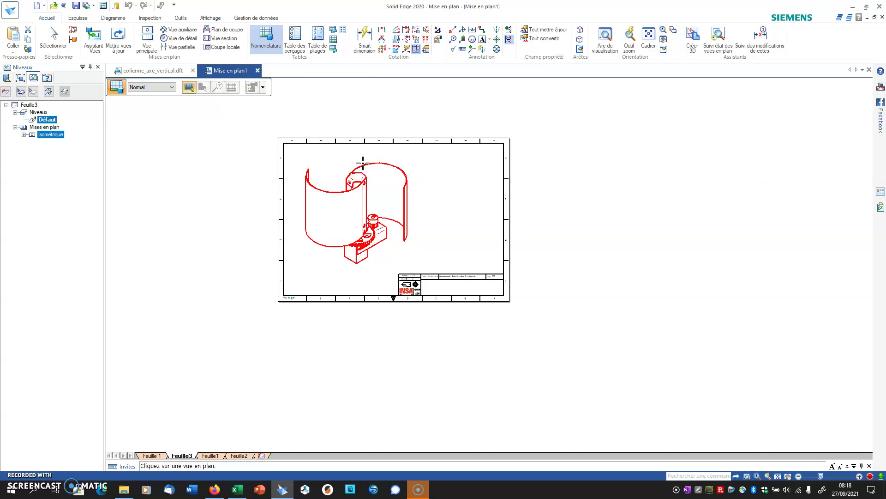
left_click(363, 163)
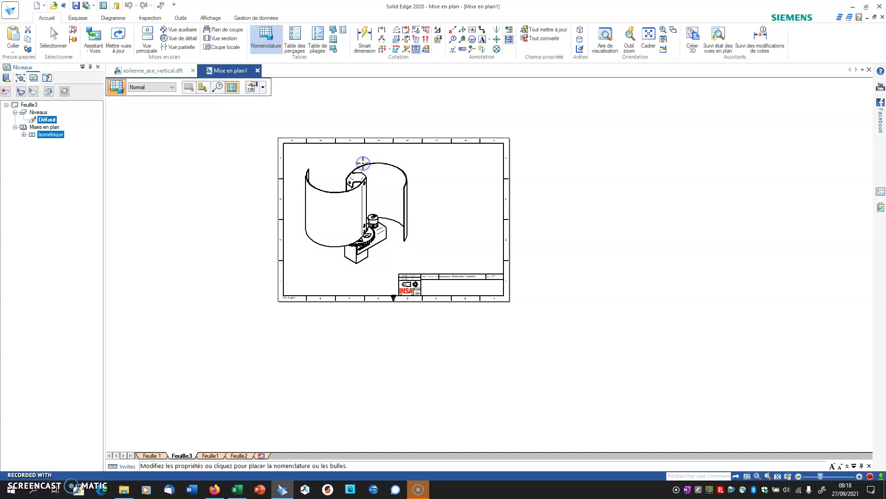
left_click(217, 91)
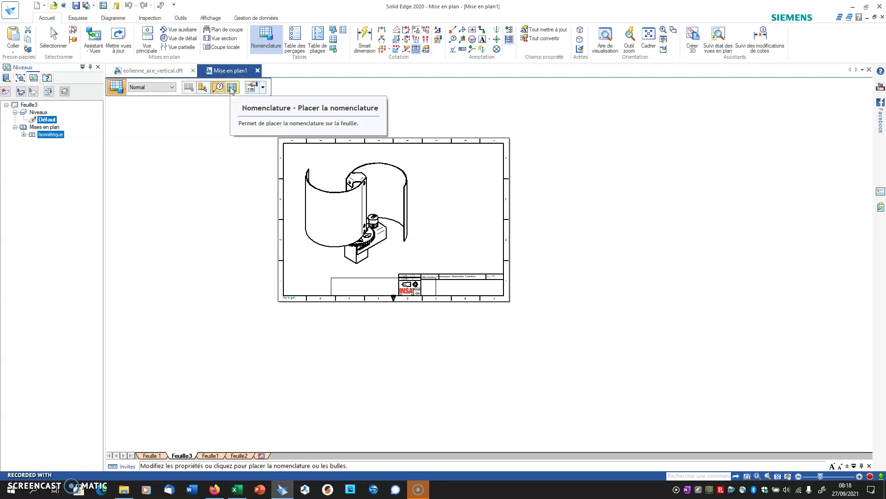
left_click(232, 91)
left_click(230, 92)
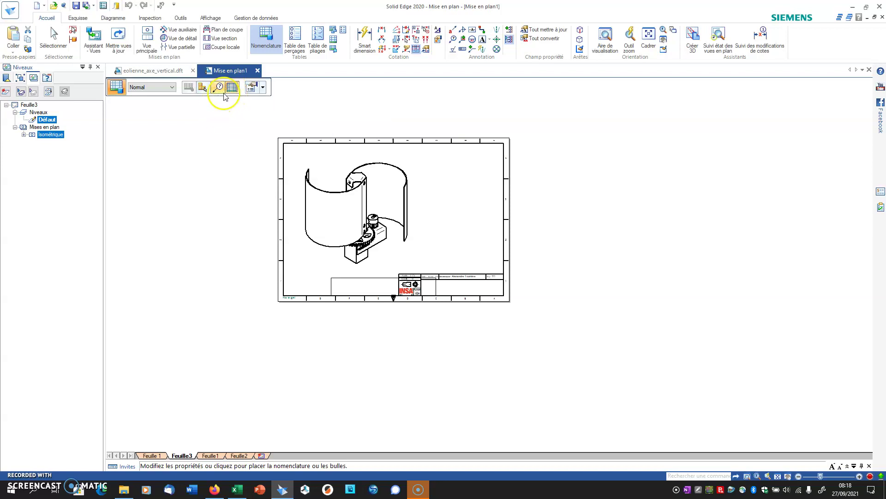
left_click(263, 88)
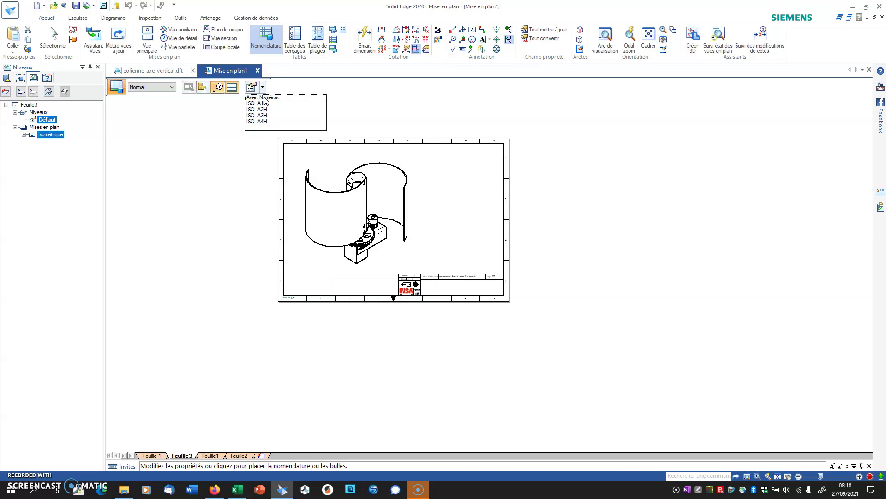
left_click(264, 98)
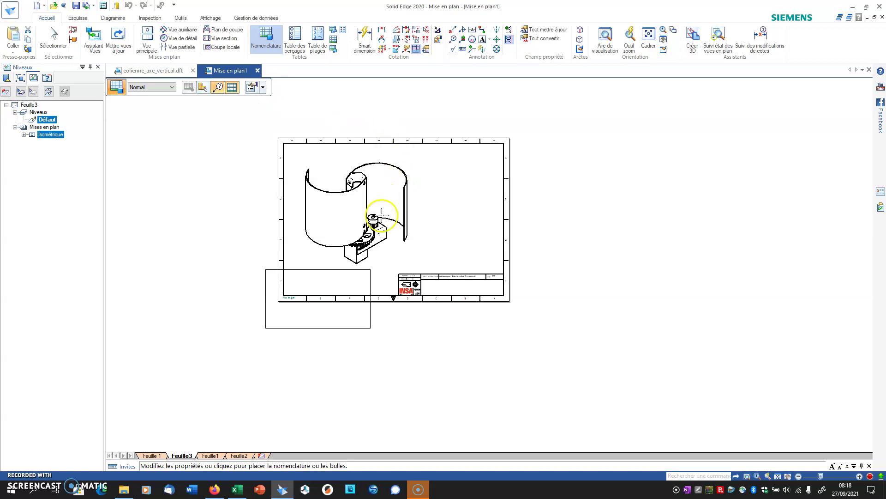
left_click(444, 250)
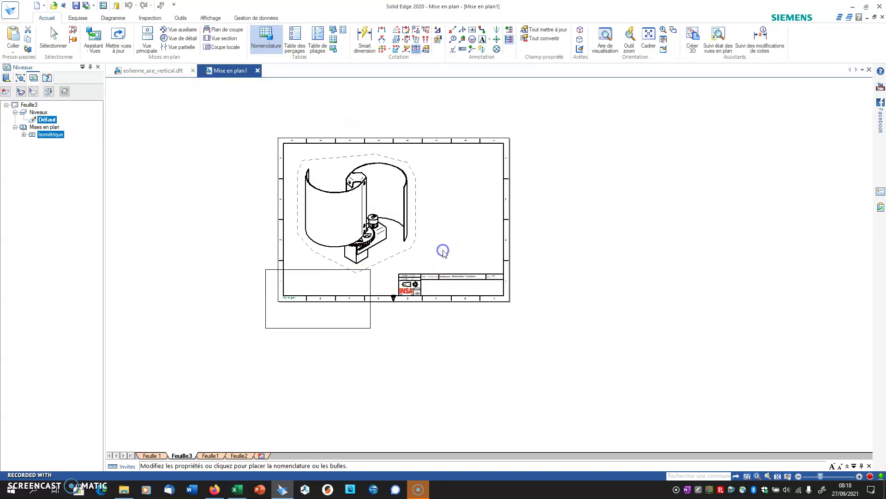
- Move the parts list to the right of the isometric view and shift the view toward the sheet's upper-left corner
left_click(392, 263)
left_click(311, 272)
left_click_drag(310, 272, 463, 206)
left_click_drag(406, 183, 392, 169)
- Set the scale value of the isometric view on Feuille3 to 0.8
left_click(376, 87)
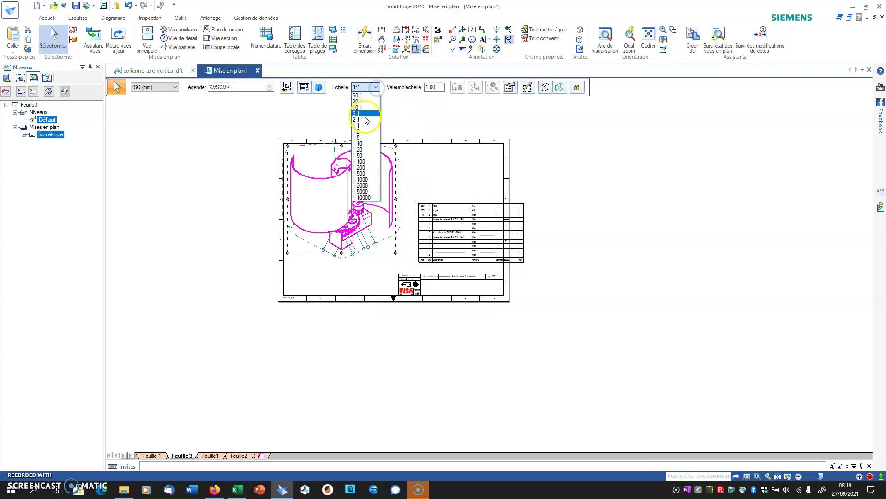
left_click(434, 88)
type("0.8")
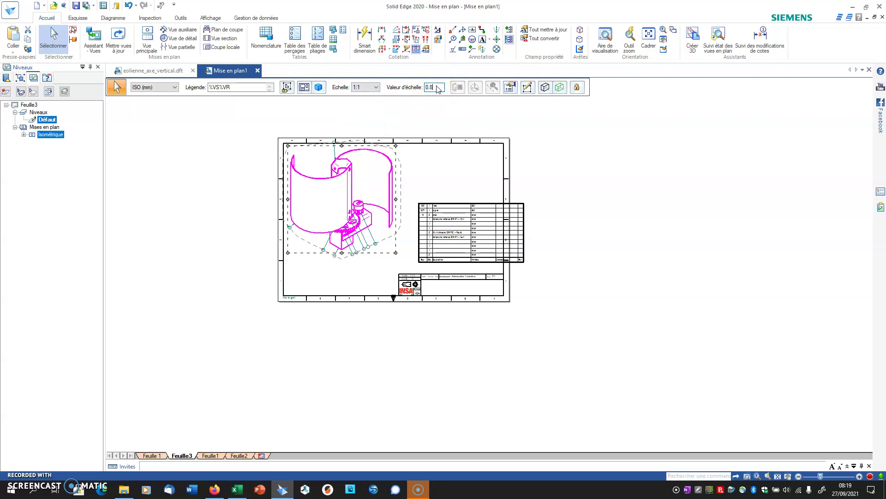
key("Return")
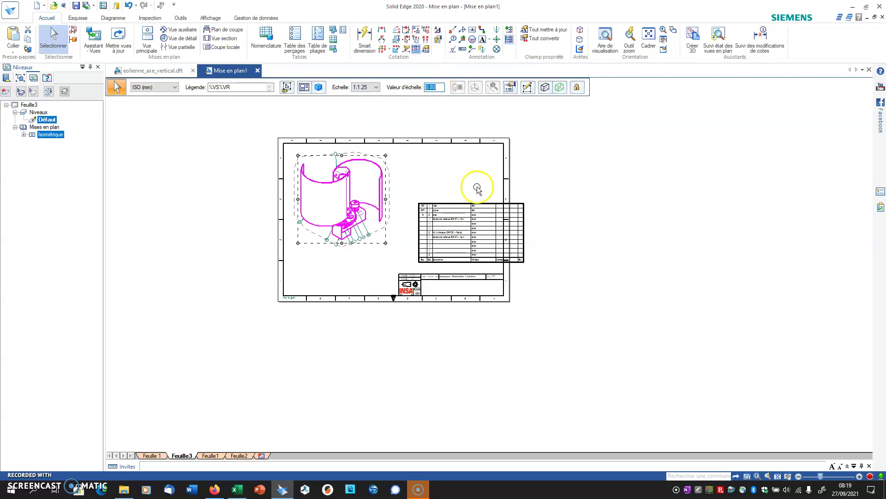
key("Escape")
- Reposition the parts list inside the sheet frame above the title block and examine its rows and the balloons
left_click_drag(452, 197, 439, 194)
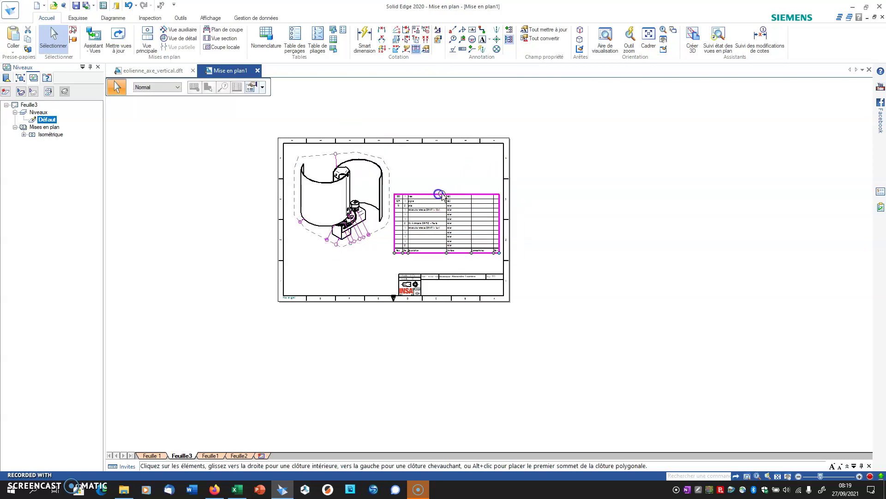
scroll(443, 207, "up", 7)
scroll(443, 207, "down", 1)
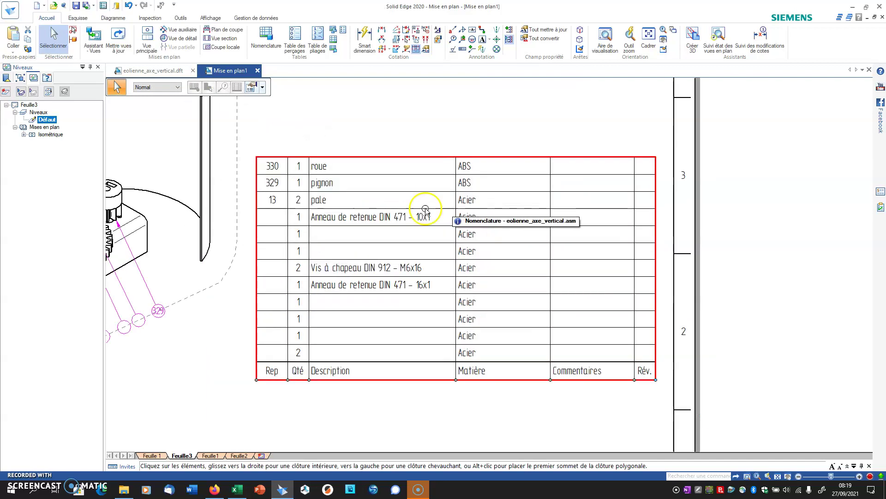
middle_click_drag(419, 197, 515, 211)
scroll(515, 211, "down", 1)
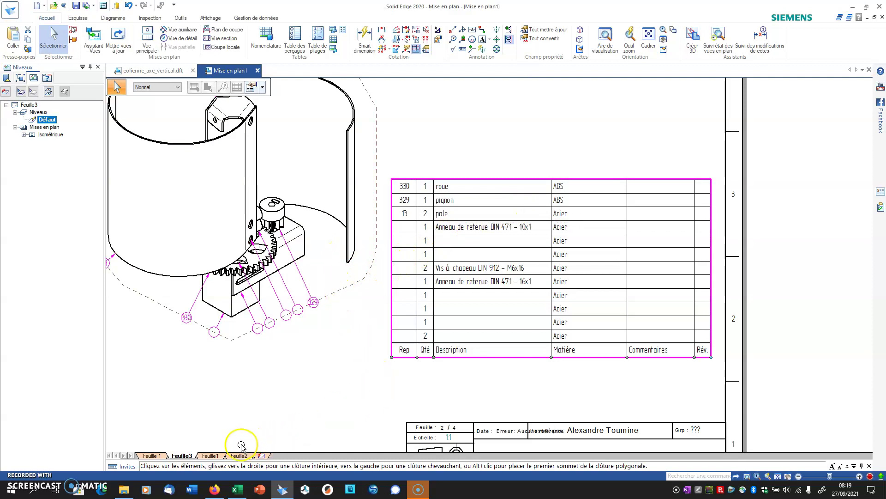
- Open the shaft part axe.par from its view on Feuille2 and display the part's file properties
left_click(238, 456)
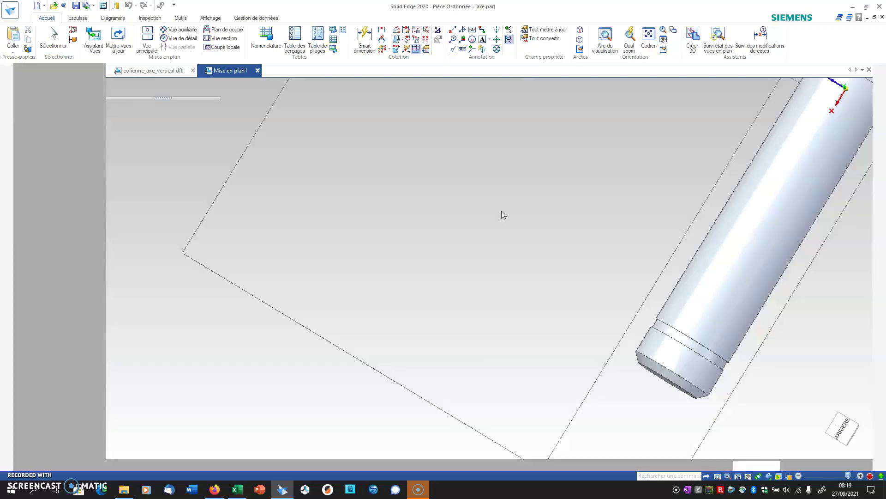
left_click(10, 9)
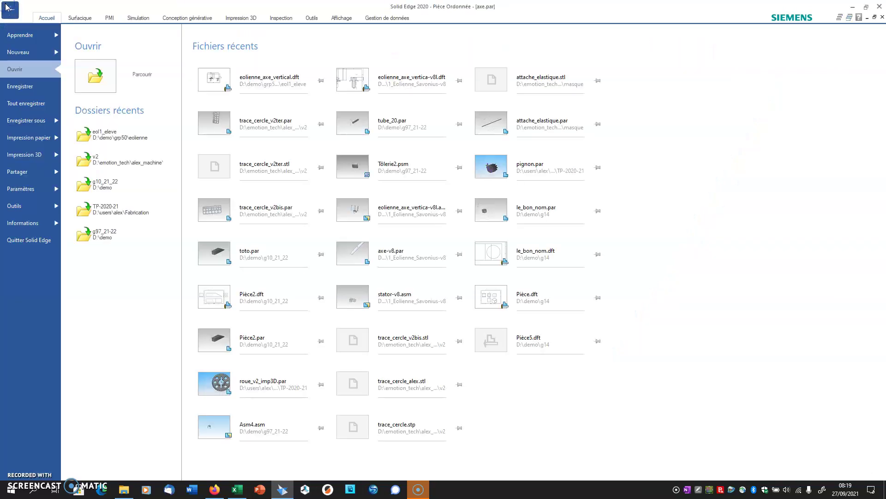
left_click(21, 222)
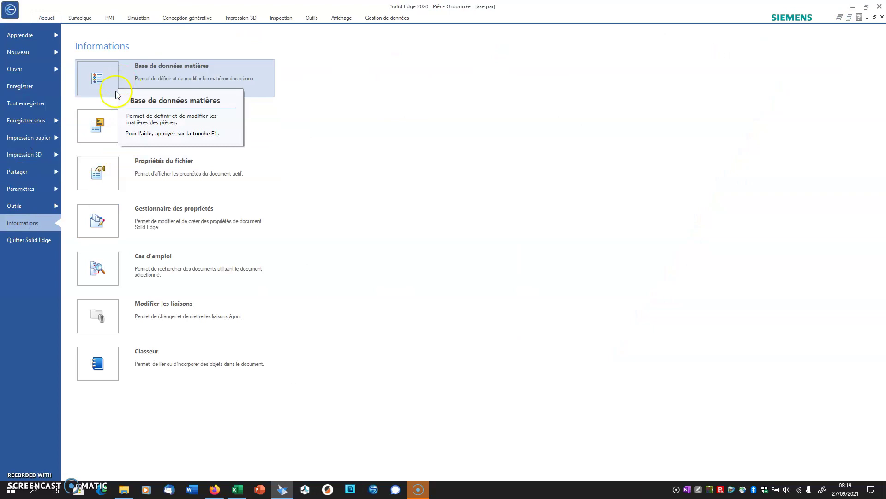
left_click(106, 170)
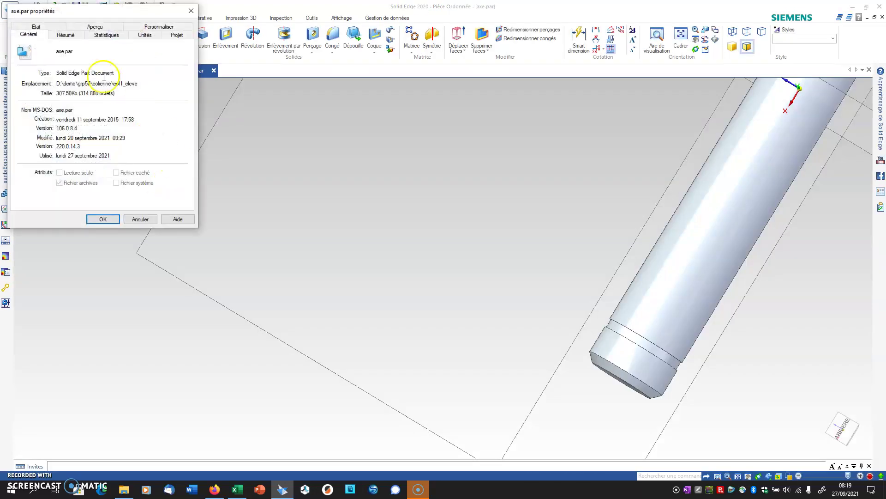
- In the summary properties of axe.par, set the title to Axe and the subject to eolienne
left_click(72, 40)
left_click(99, 52)
left_click(99, 64)
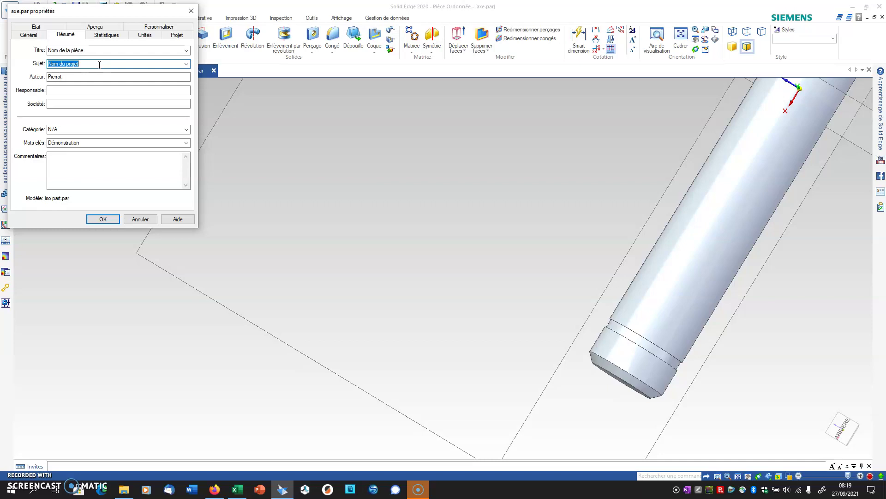
left_click(103, 51)
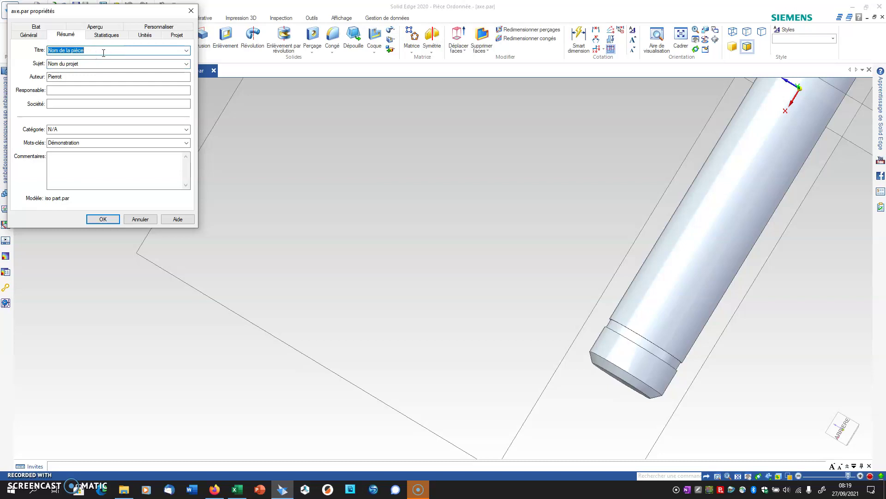
type("Axe")
left_click(85, 64)
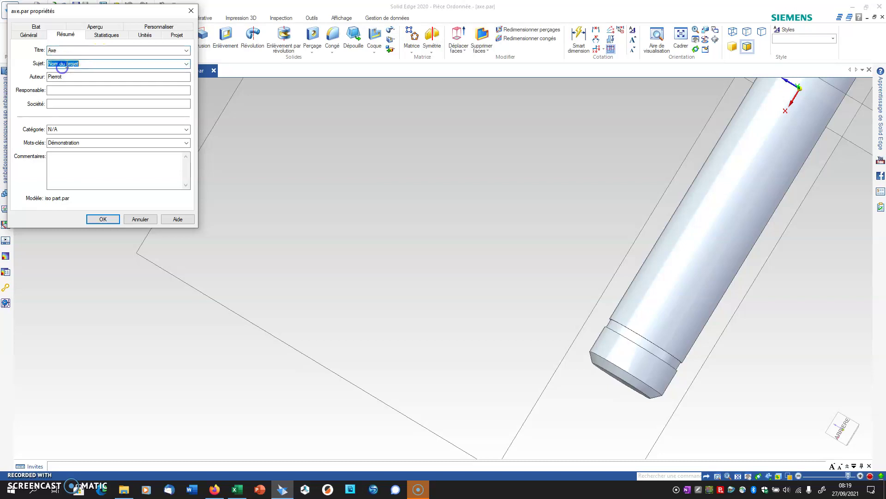
type("eolienne")
- Replace the author's name in the summary properties and enter "commentaires" as the comment
left_click(61, 77)
left_click_drag(62, 77, 45, 77)
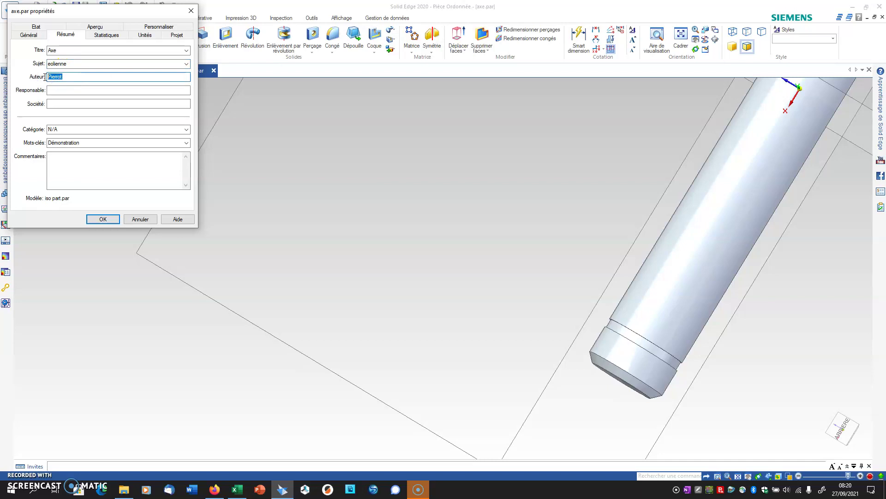
type("Toto")
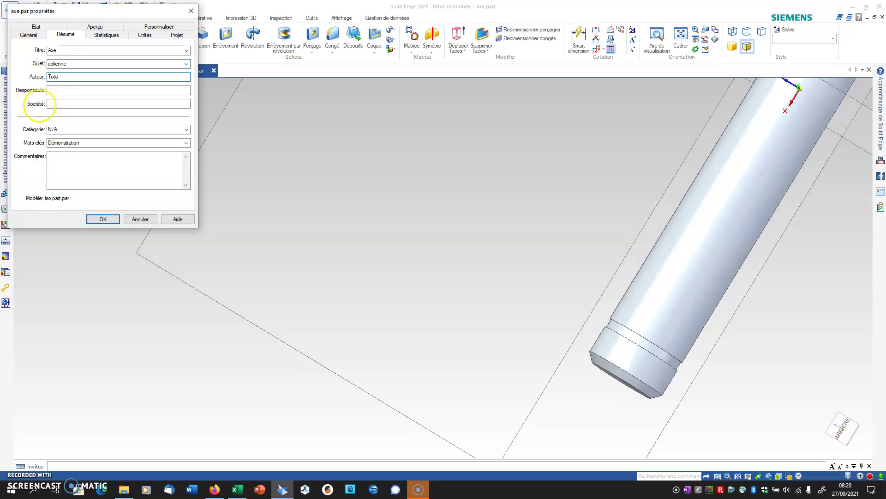
left_click(55, 163)
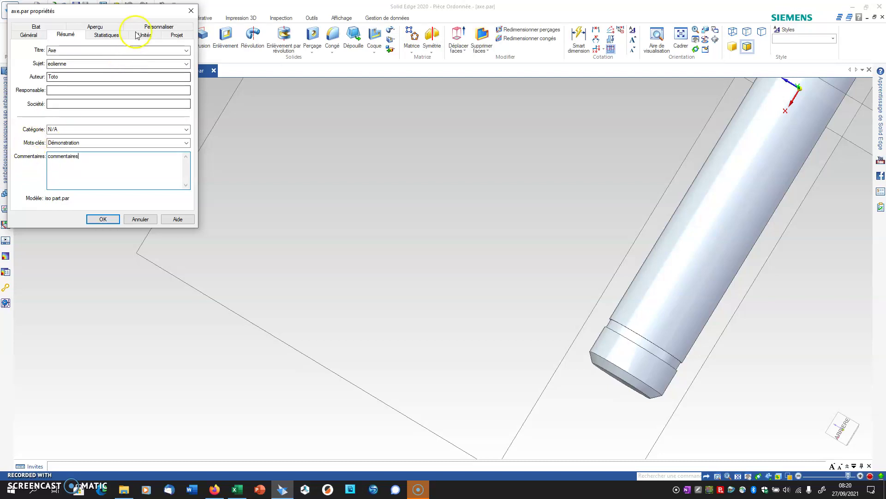
- Set the part's document number to 02 and add the custom text property groupe with the value Prof
left_click(174, 35)
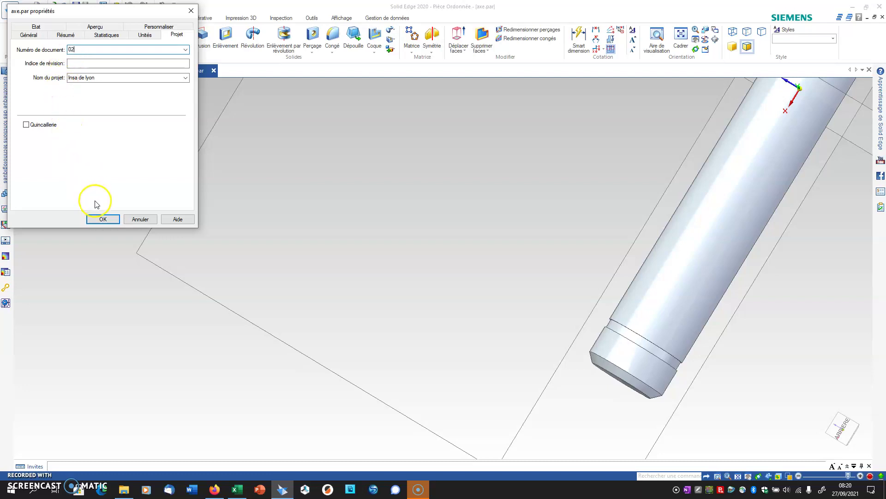
left_click(157, 28)
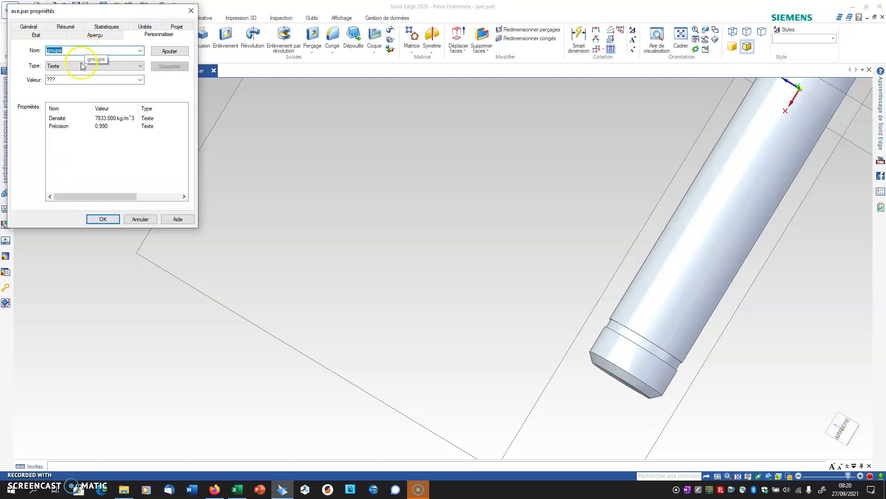
left_click(139, 81)
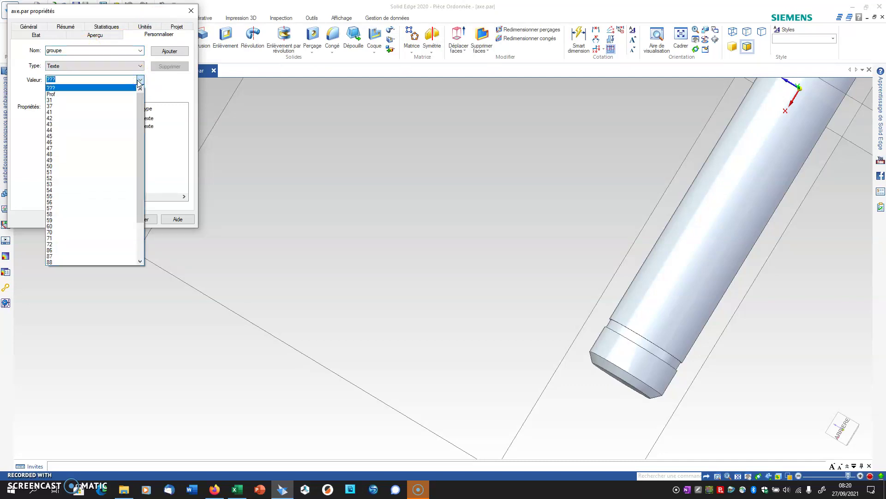
left_click(65, 94)
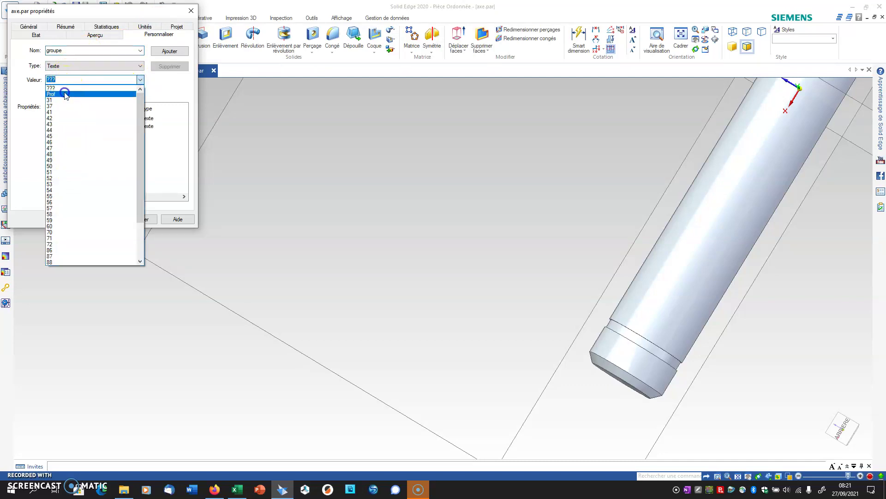
left_click(169, 53)
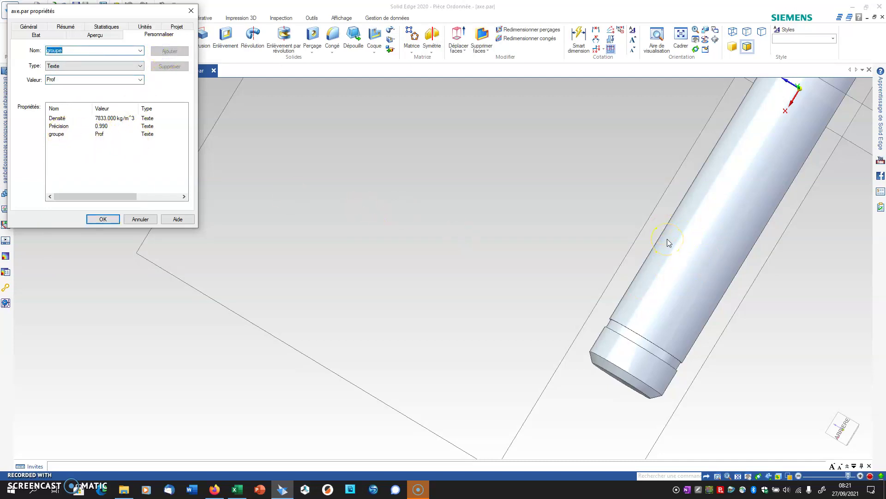
left_click(104, 219)
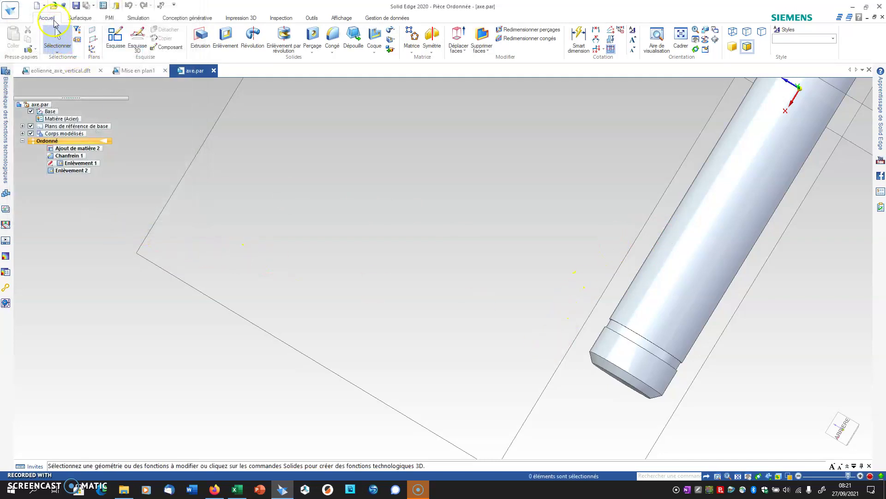
- Close axe.par to return to the draft and check the part information in the title block of Feuille2
left_click(213, 70)
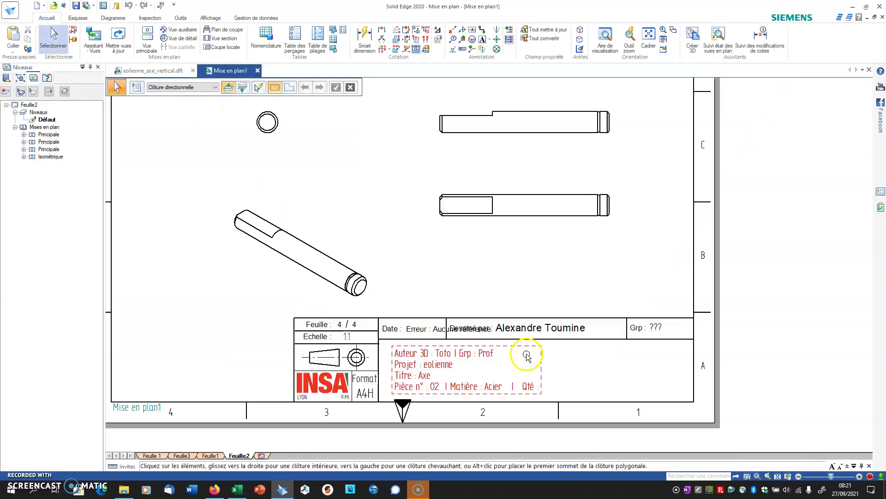
scroll(527, 356, "up", 3)
middle_click_drag(588, 376, 625, 305)
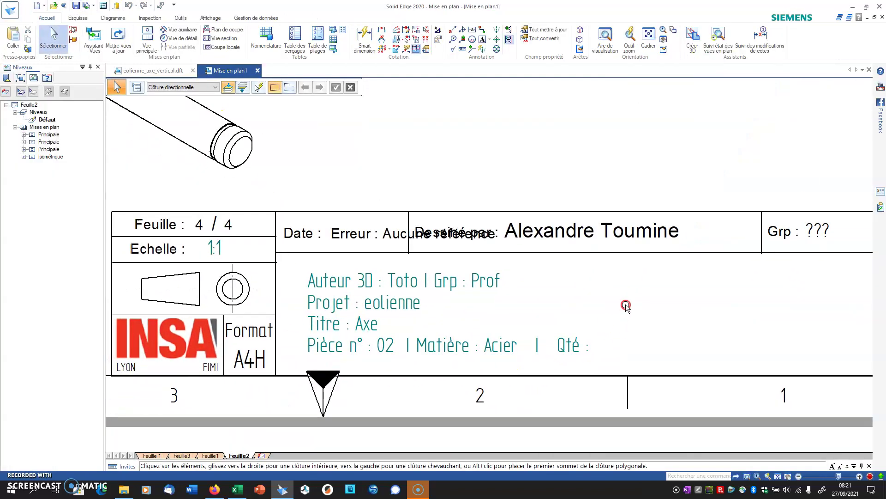
left_click(387, 306)
left_click(348, 235)
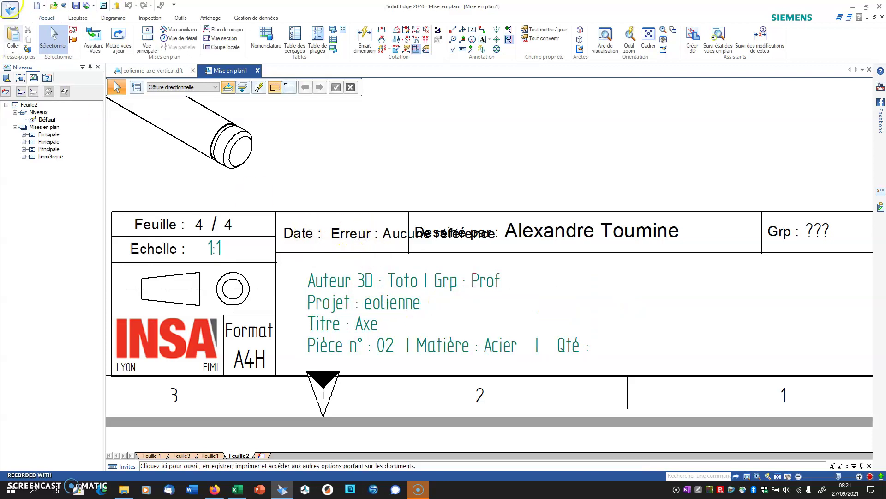
- Save the draft under the file name eolienne_axe_vertical_final.dft in the eol1_eleve folder
left_click(76, 6)
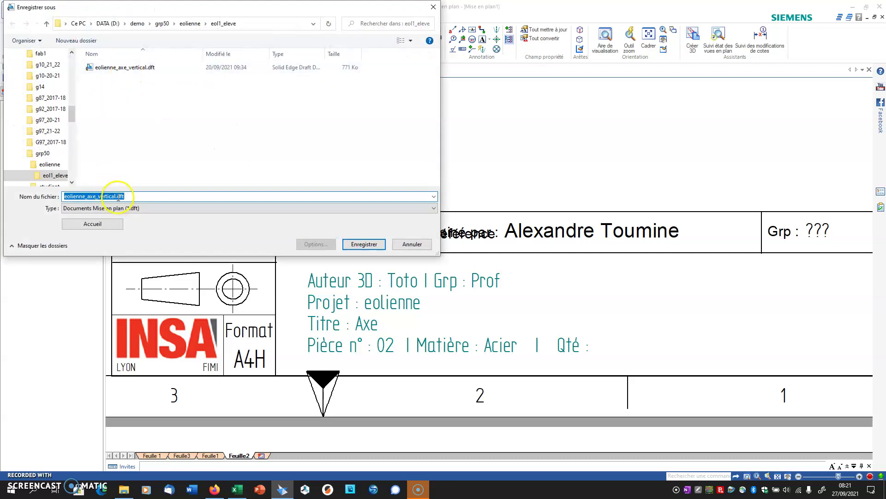
left_click_drag(115, 196, 39, 196)
left_click(116, 196)
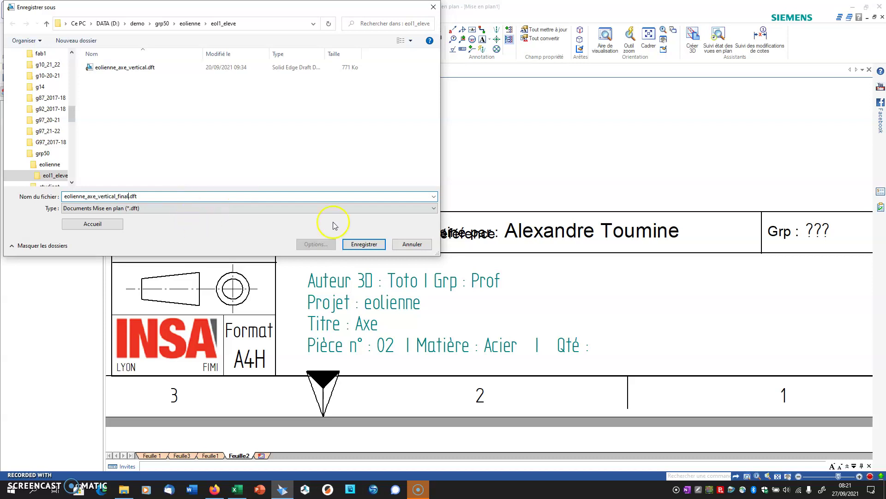
left_click(377, 244)
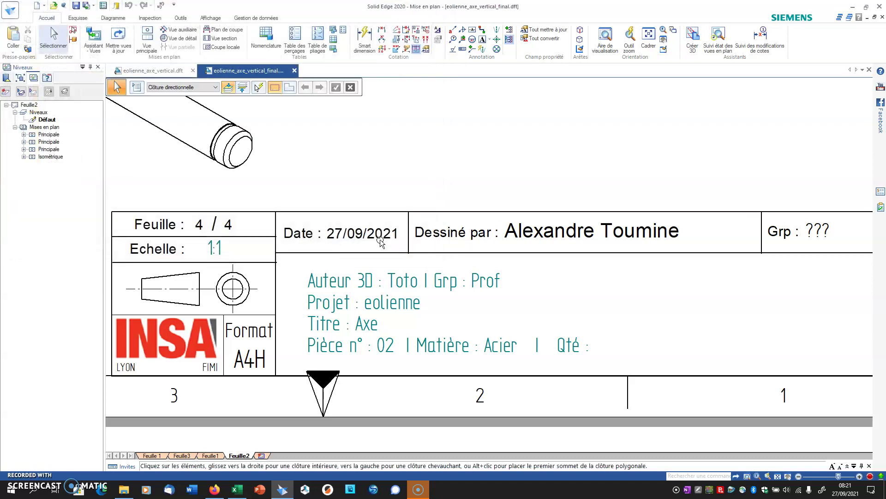
- Set the custom text property groupe to 50 in the draft's file properties
scroll(706, 273, "down", 2)
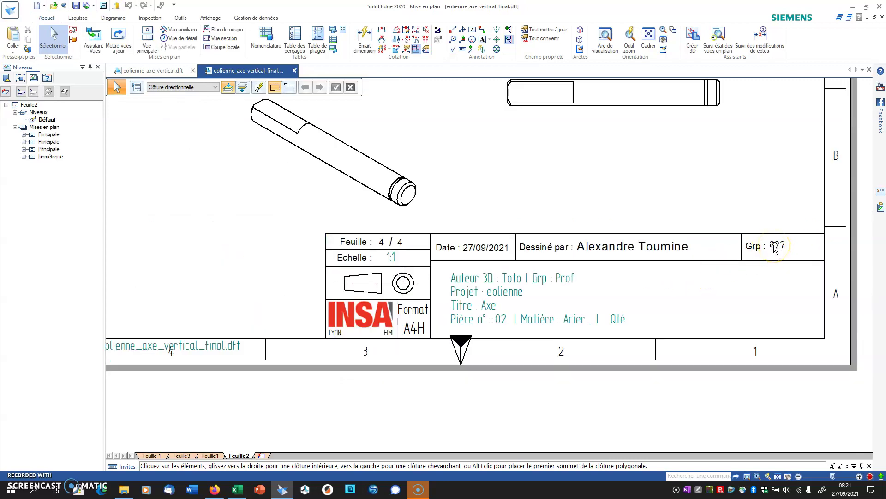
left_click(543, 278)
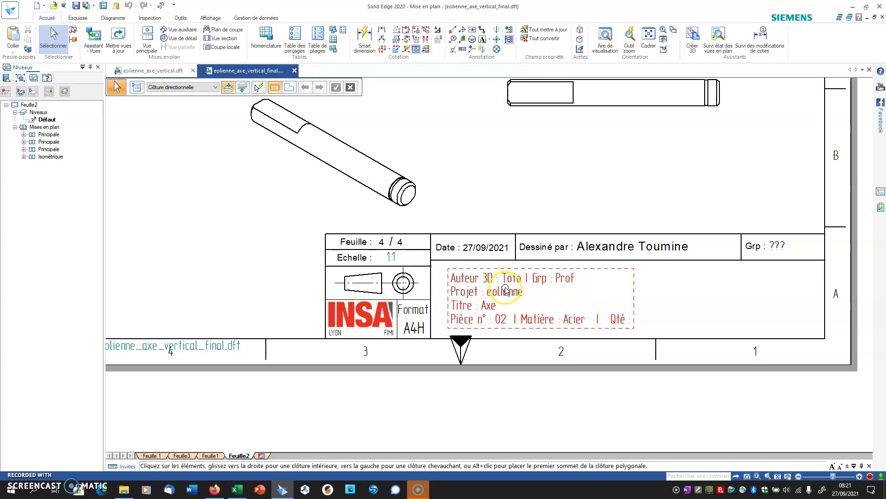
left_click(770, 247)
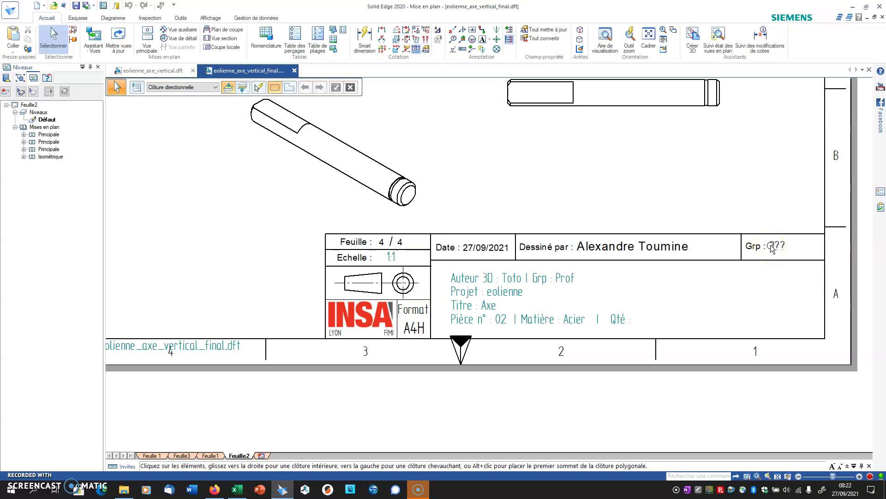
left_click(15, 17)
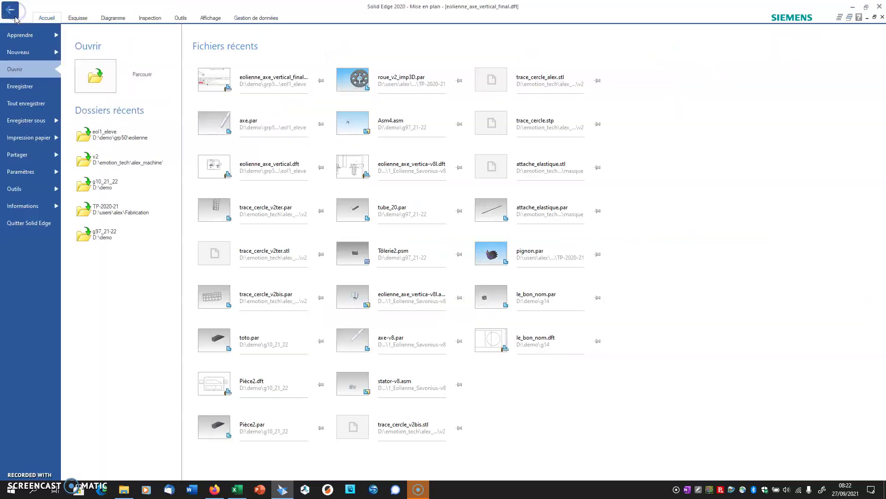
left_click(18, 206)
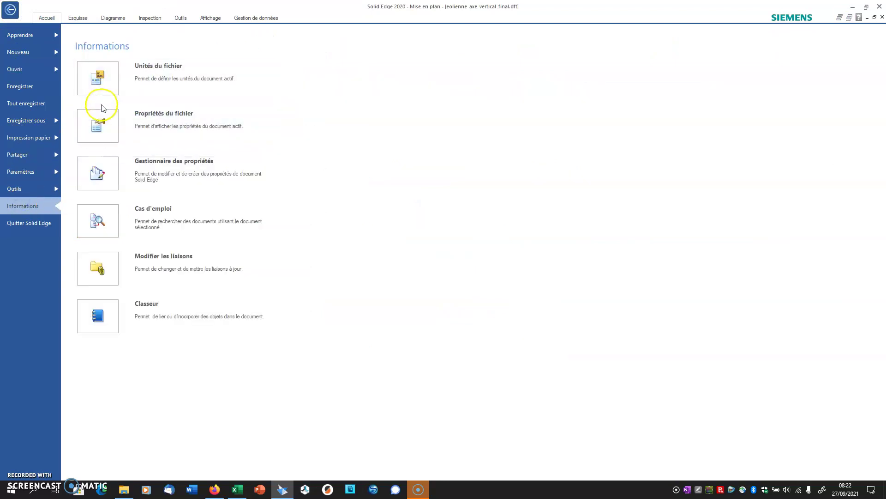
left_click(99, 121)
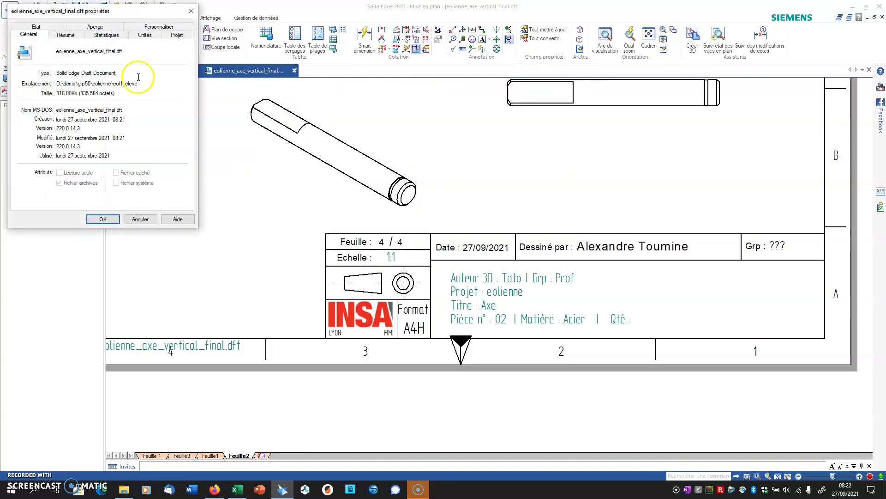
left_click(157, 26)
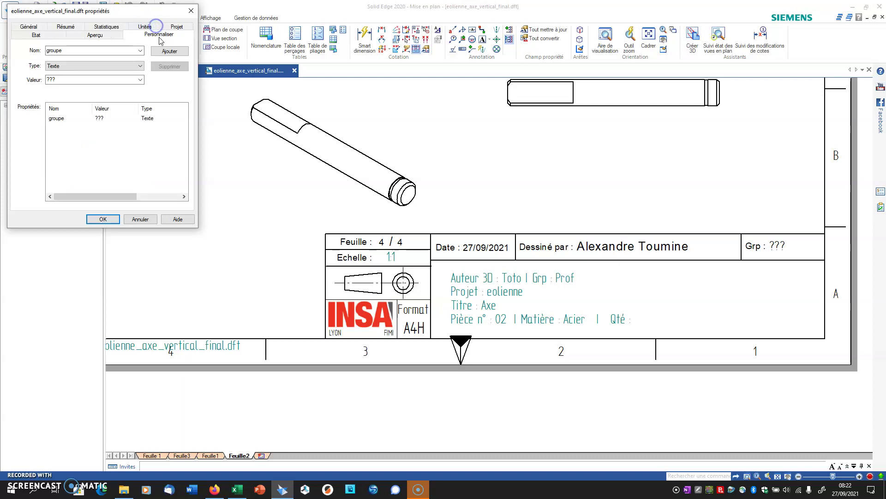
left_click(139, 79)
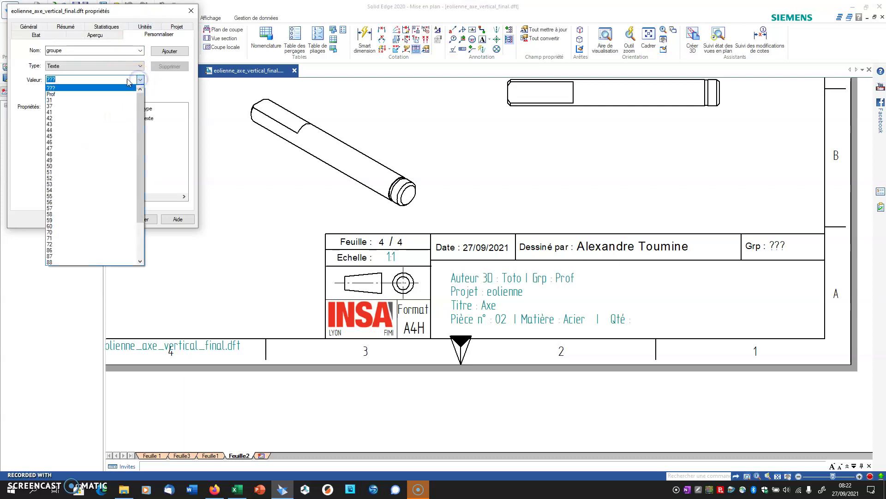
left_click(67, 166)
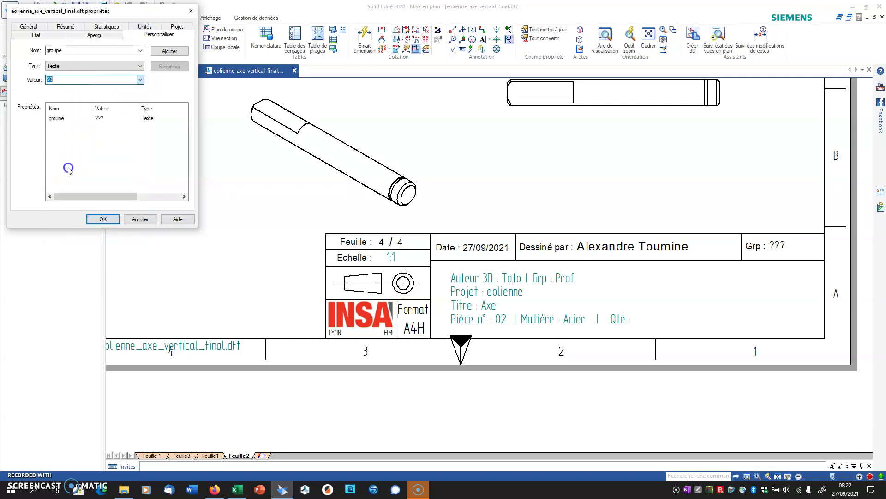
left_click(170, 51)
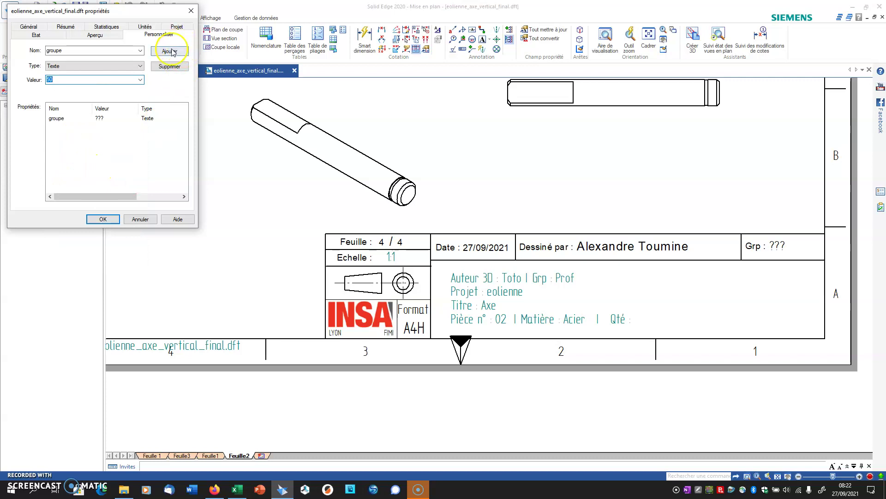
left_click(103, 219)
- Update the drawing views from Feuille2 of the draft
left_click(583, 305)
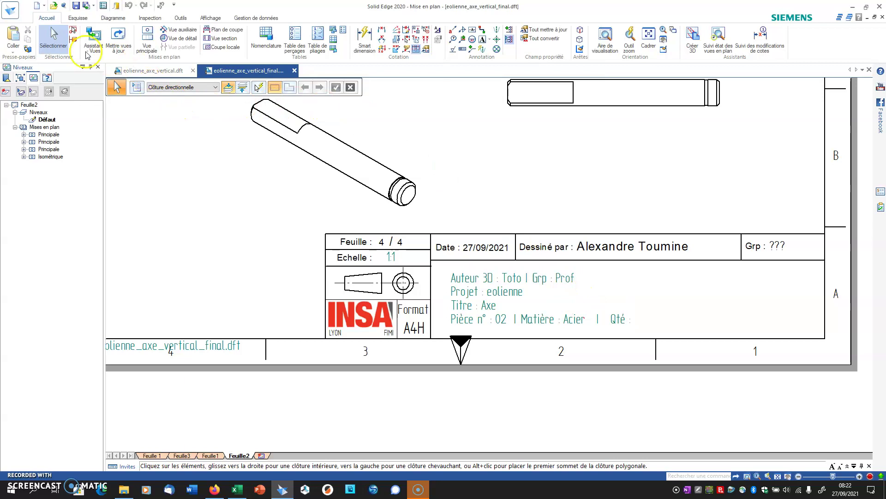
left_click(121, 30)
left_click(600, 284)
- Check the parts list and title block on Feuille3 and update the drawing views
left_click(181, 455)
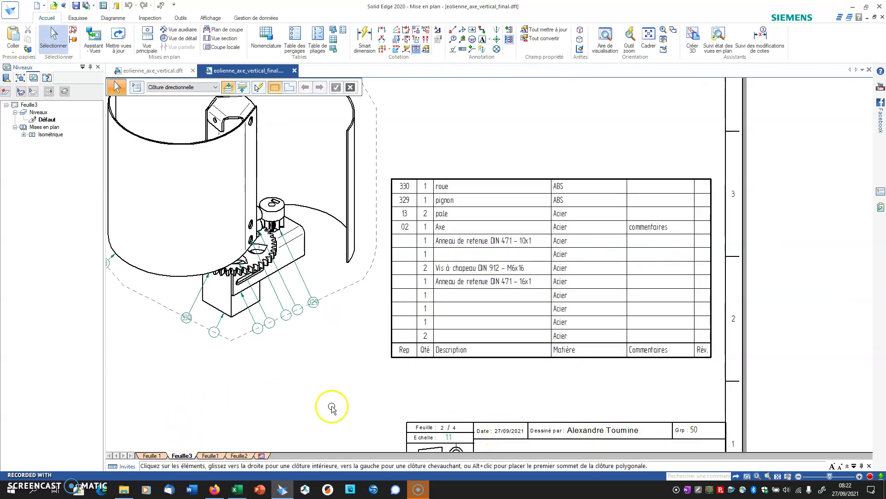
middle_click_drag(364, 371, 421, 312)
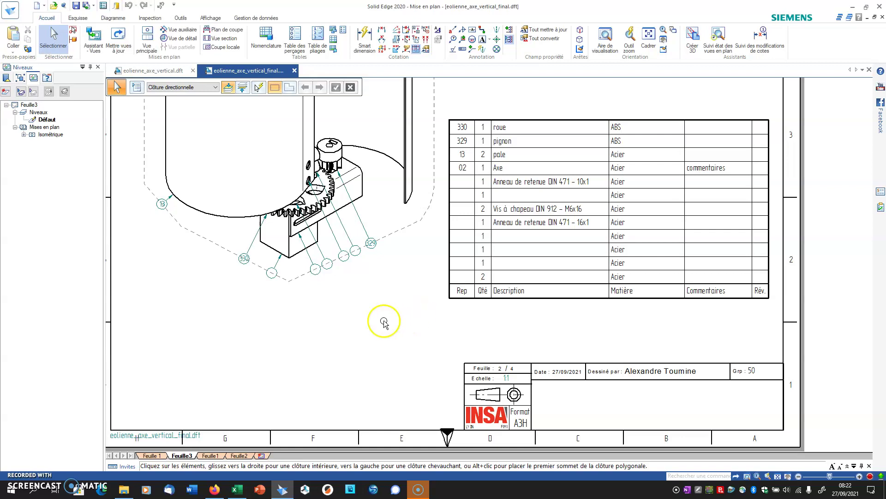
scroll(362, 324, "down", 1)
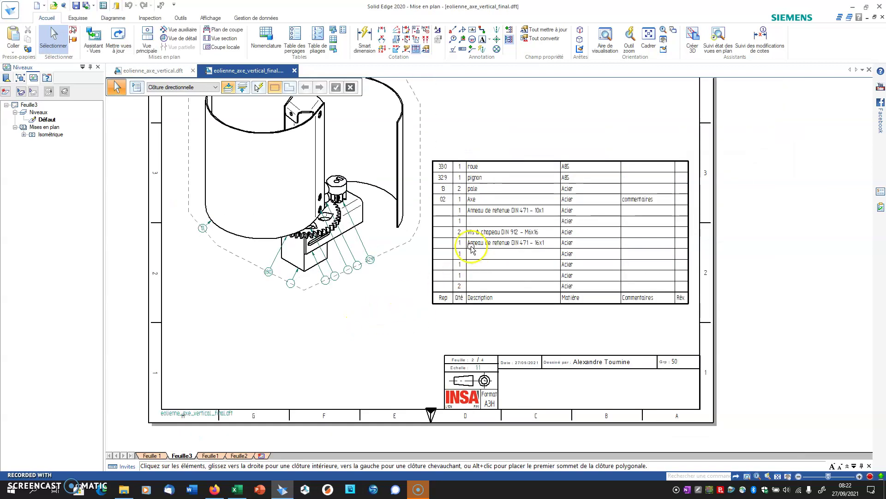
scroll(476, 257, "up", 1)
scroll(386, 326, "up", 1)
left_click(358, 196)
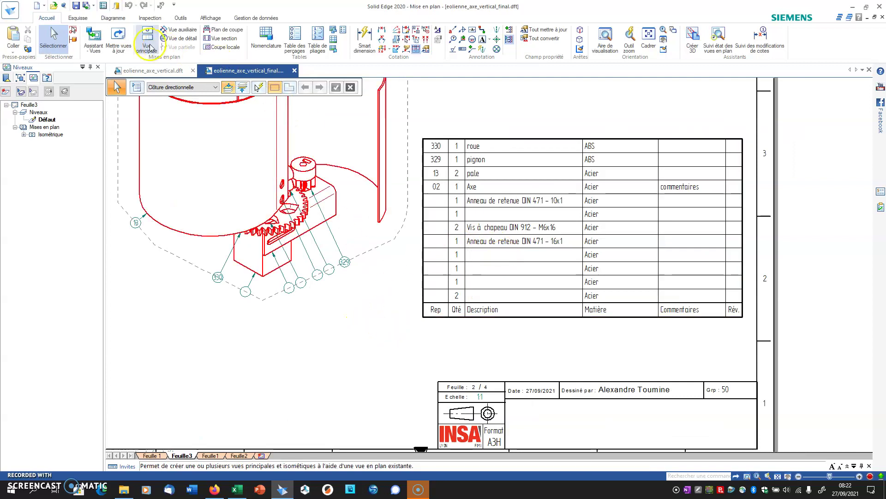
left_click(119, 39)
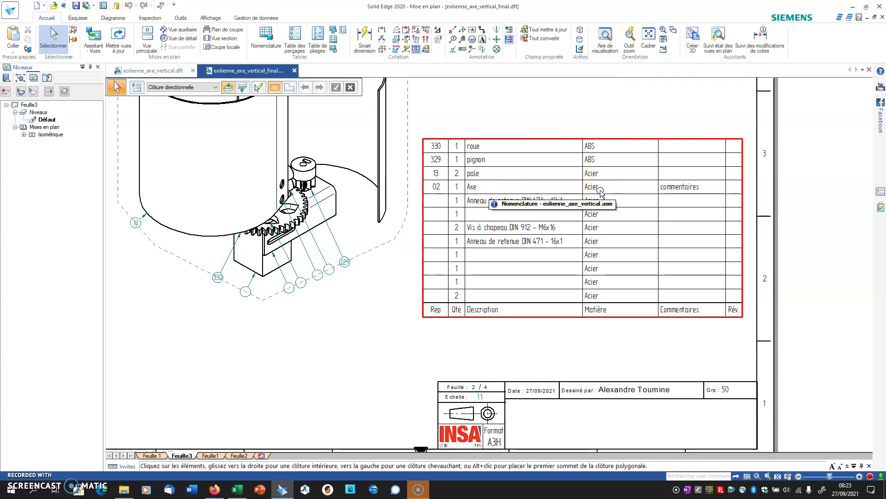
- Open the part corps.par from its section view B-B on Feuille1
left_click(210, 455)
scroll(437, 277, "up", 3)
mouse_move(429, 310)
middle_mouse_down()
mouse_move(446, 241)
mouse_move(407, 229)
mouse_move(411, 251)
middle_mouse_up()
scroll(439, 316, "down", 2)
scroll(414, 185, "up", 5)
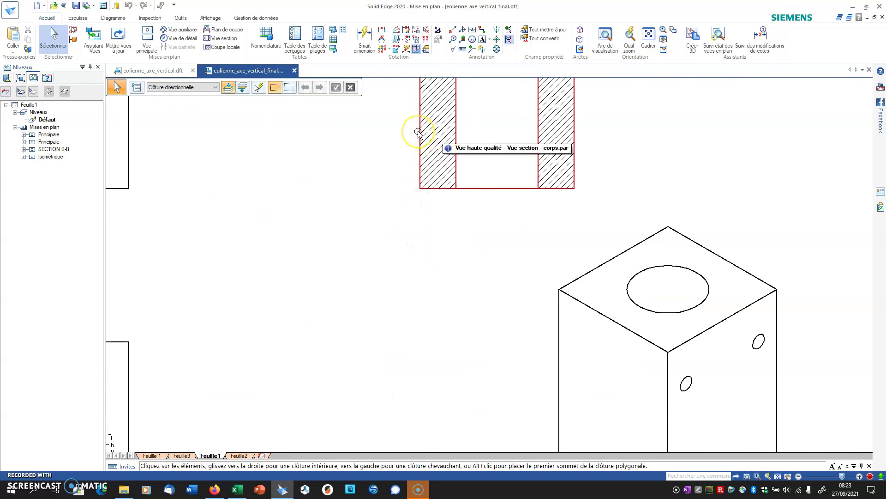
double_click(419, 133)
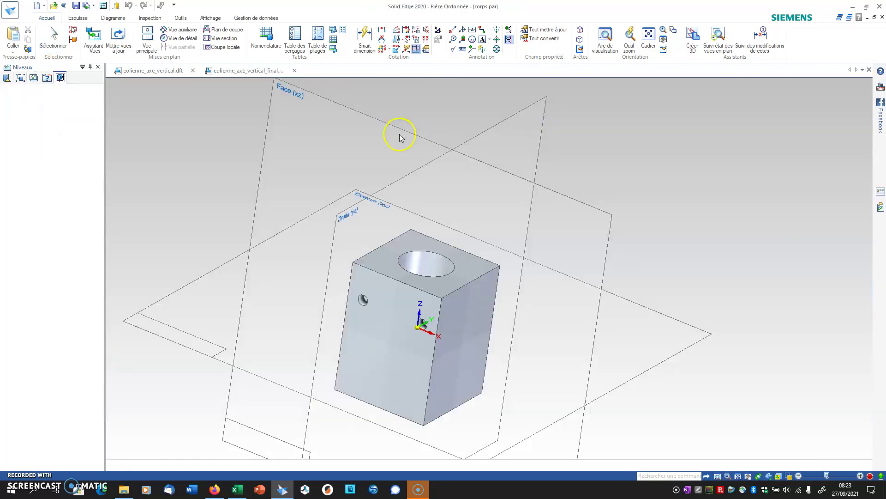
- Apply the material Aluminium AU4G, 2024_T4 from the Alliages d'aluminium category to corps.par
left_click(10, 9)
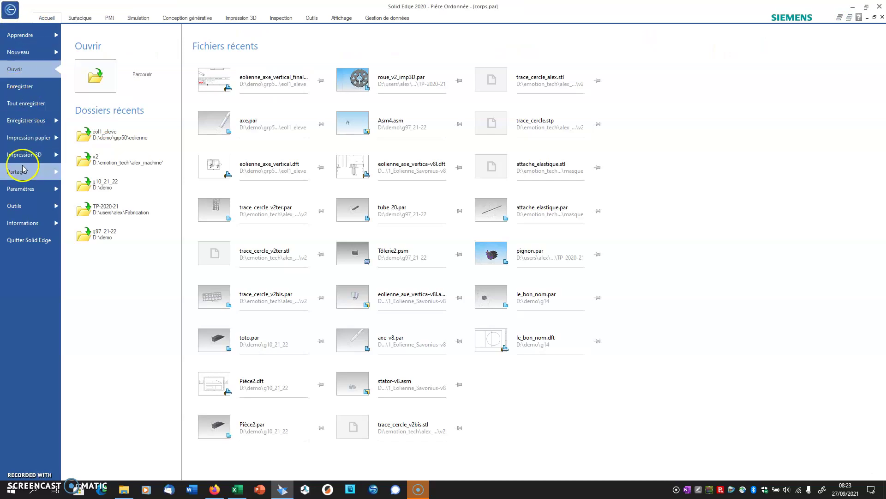
left_click(30, 222)
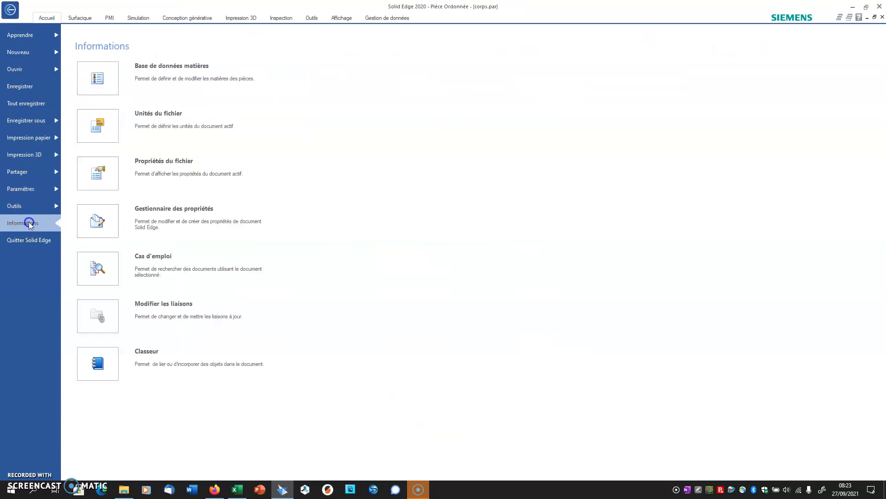
left_click(162, 79)
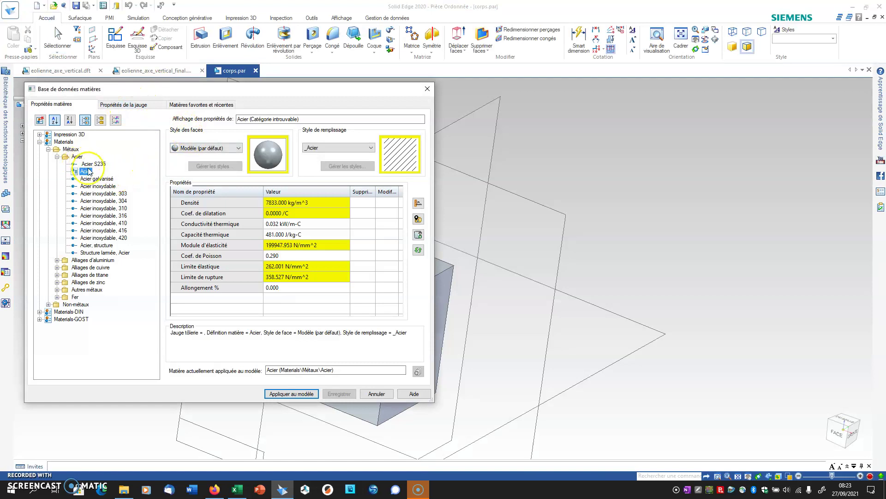
left_click(57, 260)
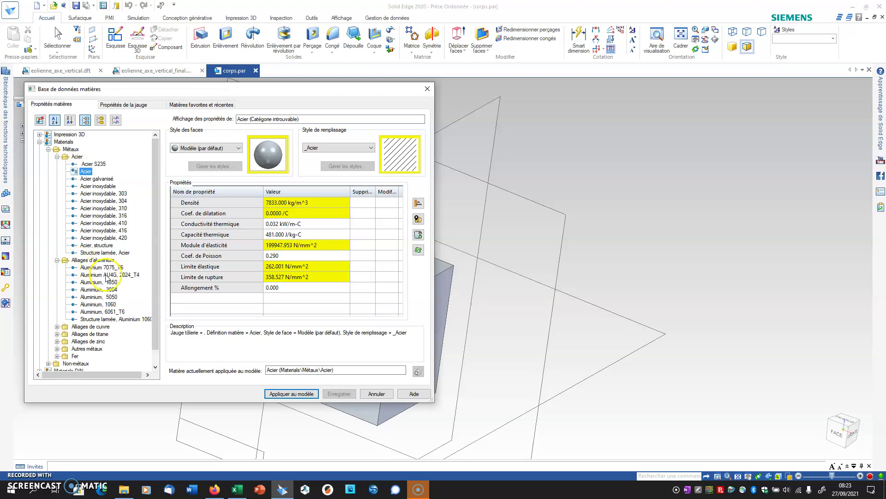
left_click(105, 275)
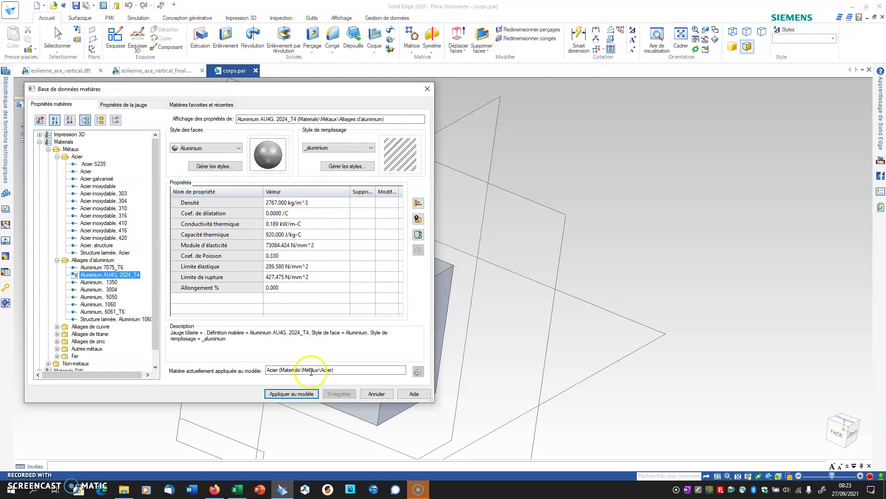
left_click(307, 393)
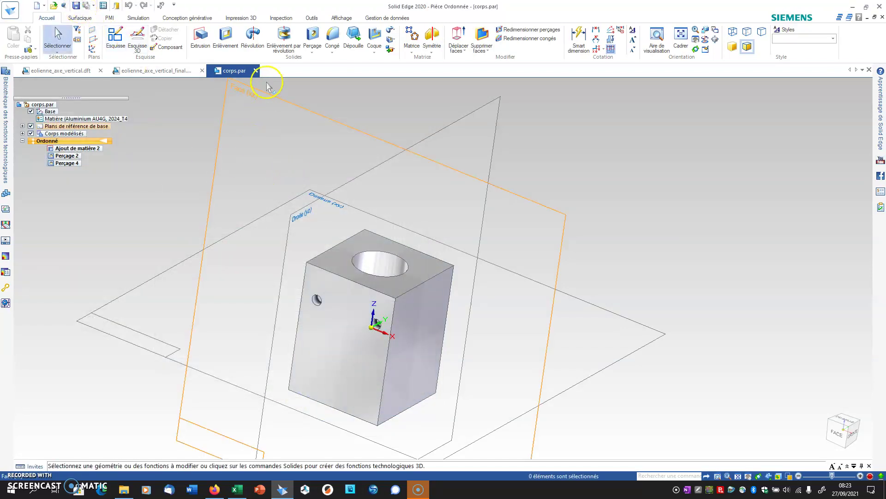
- Close corps.par and update the drawing views from Feuille1 of the draft
left_click(255, 70)
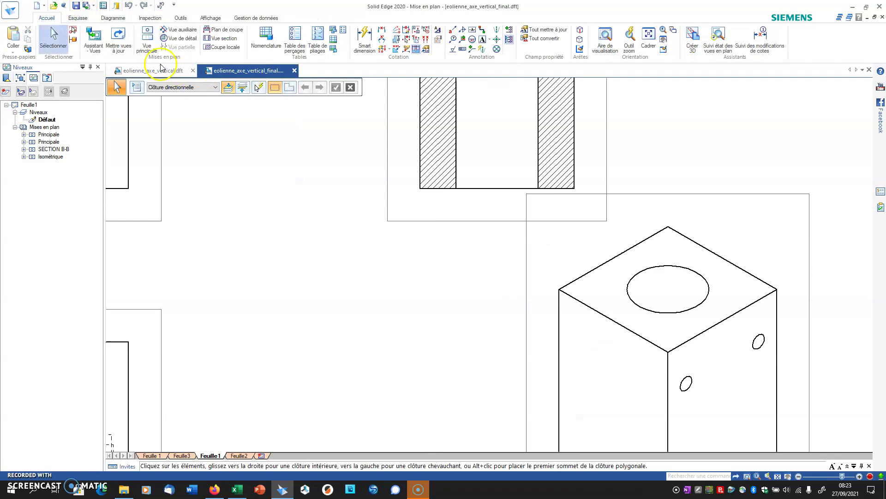
left_click(119, 40)
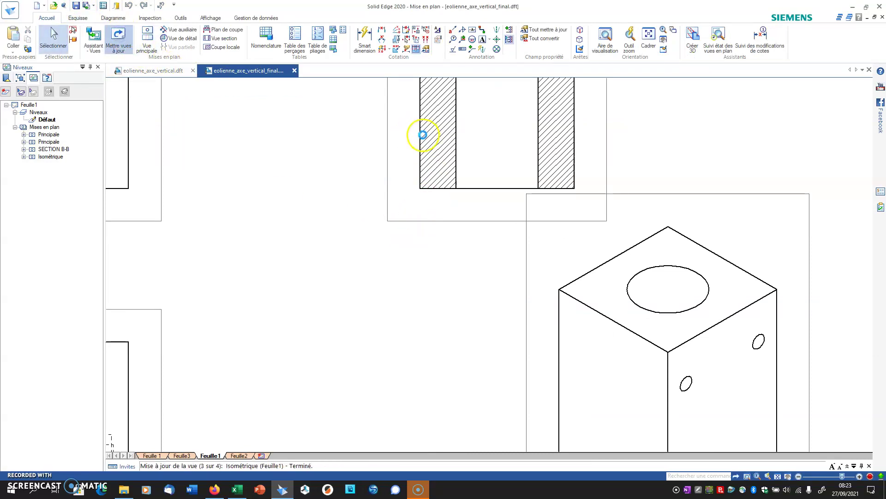
left_click(507, 265)
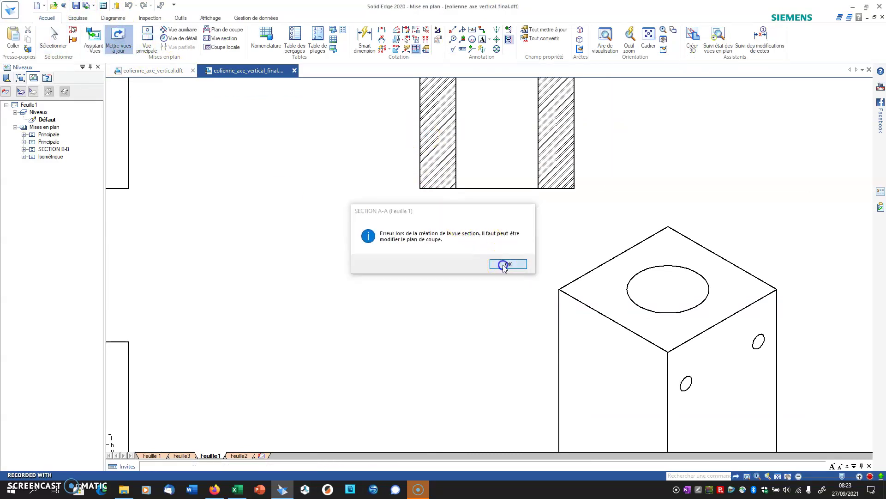
- Examine the material entry in Feuille1's title block and the hatching of section view B-B
scroll(441, 176, "down", 3)
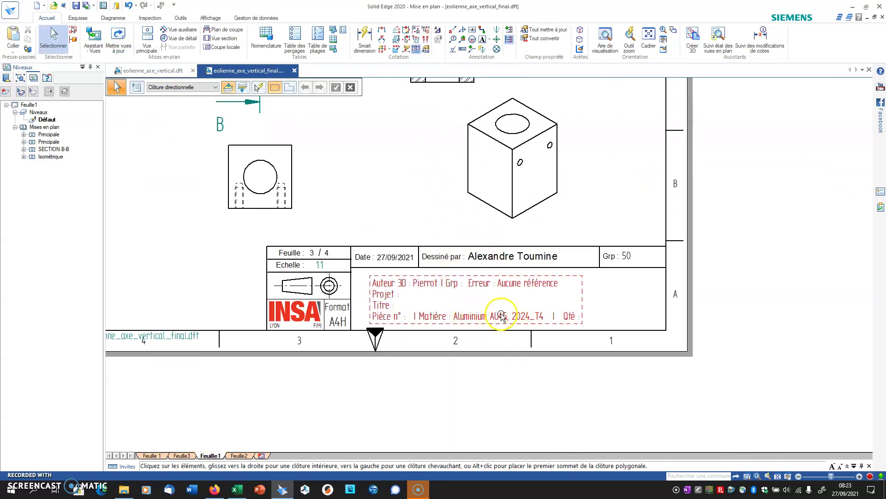
middle_click_drag(388, 154, 402, 252)
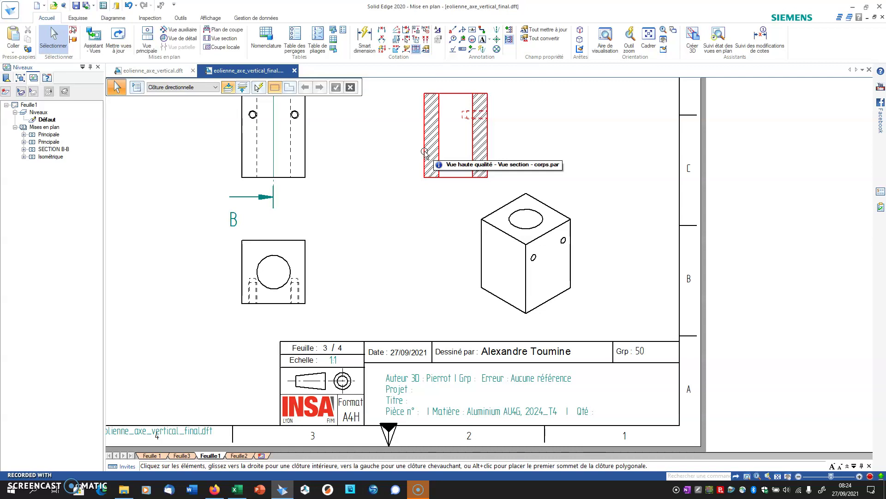
left_click(427, 129)
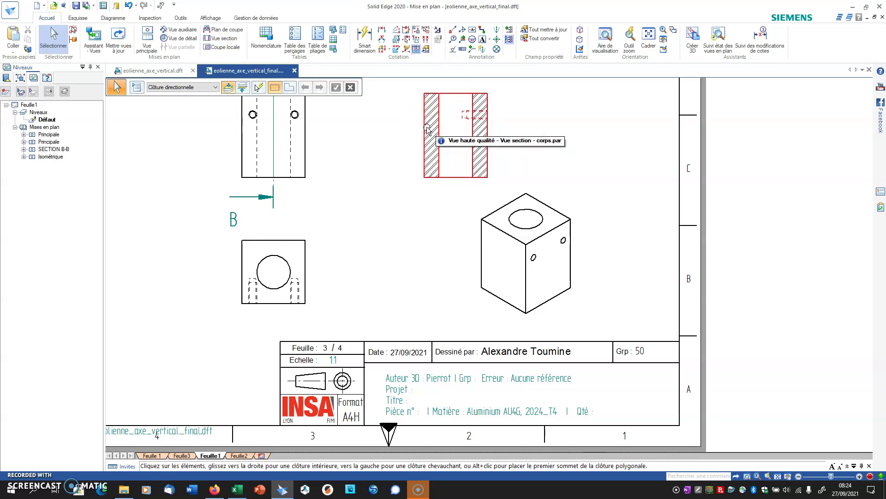
left_click(392, 150)
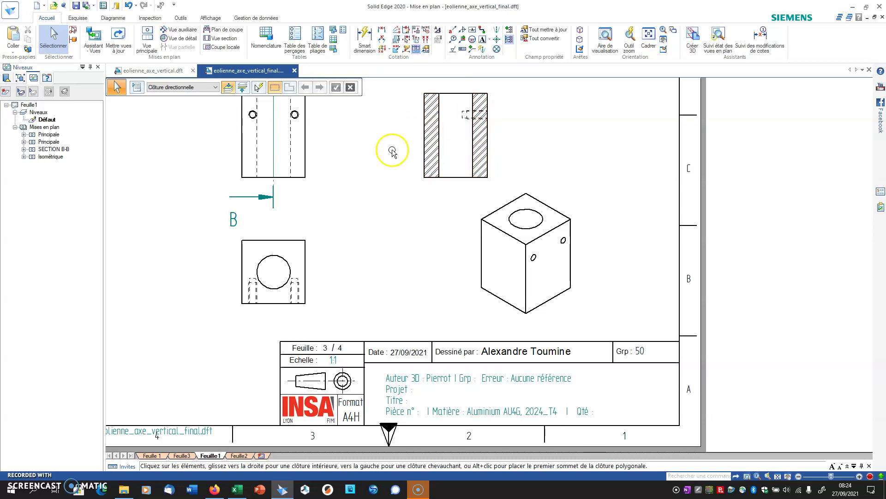
- Switch through Feuille 1 to Feuille3 and examine the material entries in its parts list
left_click(161, 457)
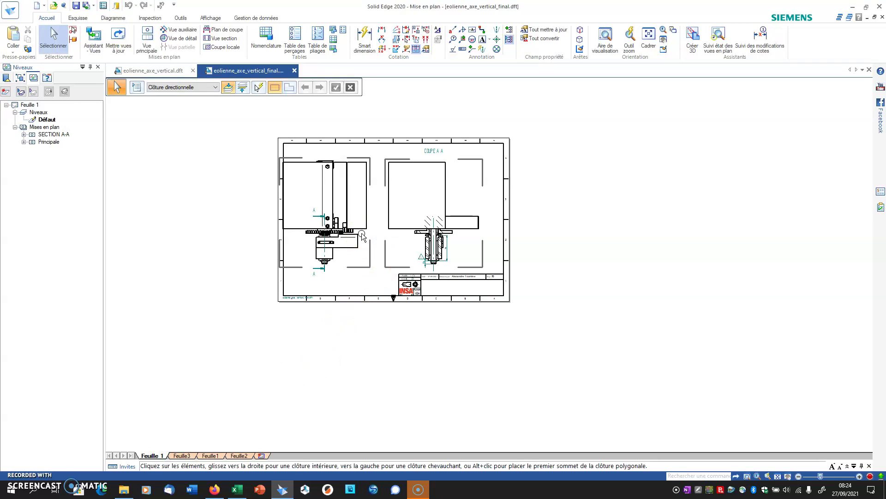
left_click(181, 455)
left_click(407, 213)
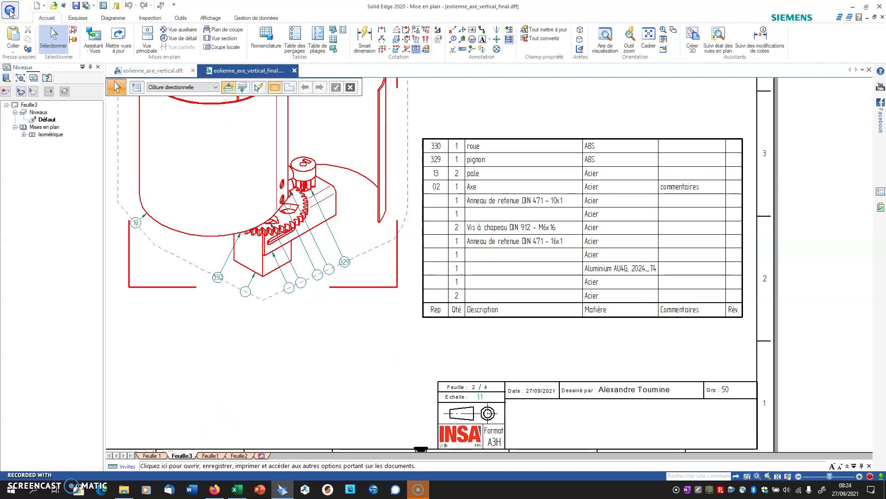
- Open the property manager for eolienne_axe_vertical_final.dft and its linked documents
left_click(9, 12)
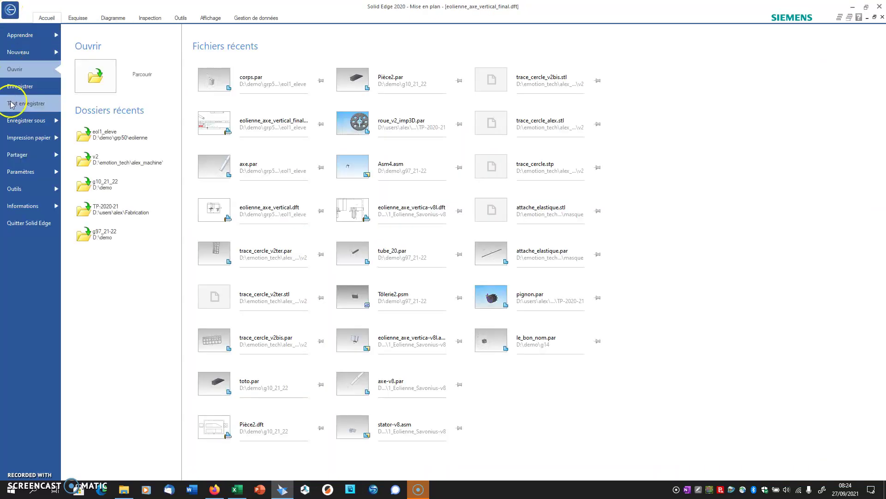
left_click(26, 205)
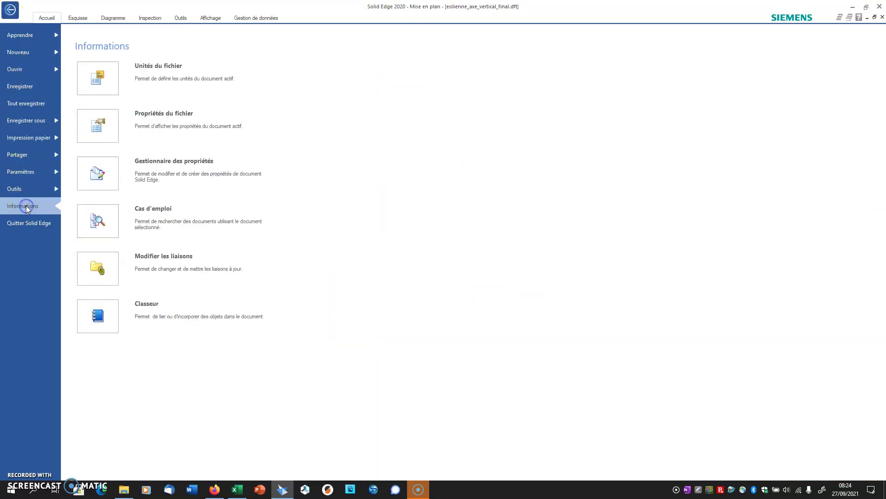
left_click(142, 172)
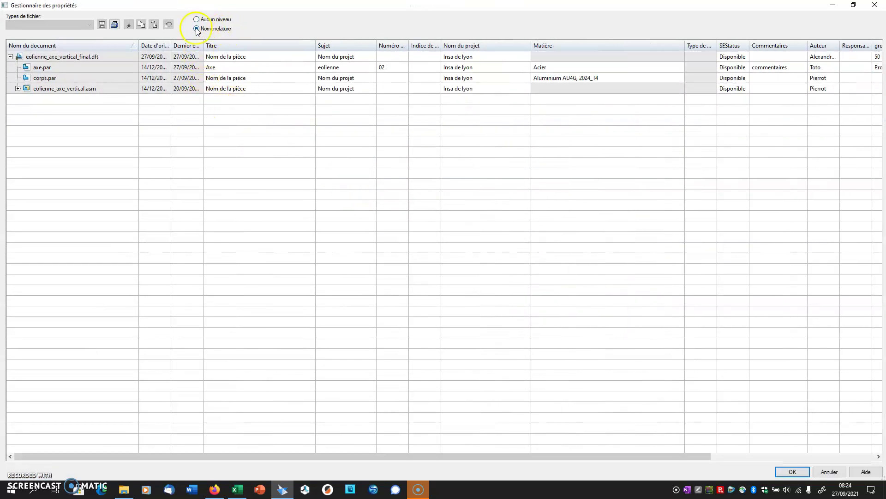
- Expand eolienne_axe_vertical.asm and its subassemblies rotor.asm and stator.asm to list the properties of all their parts
left_click(18, 88)
left_click(37, 68)
left_click(40, 77)
left_click(39, 68)
left_click(25, 109)
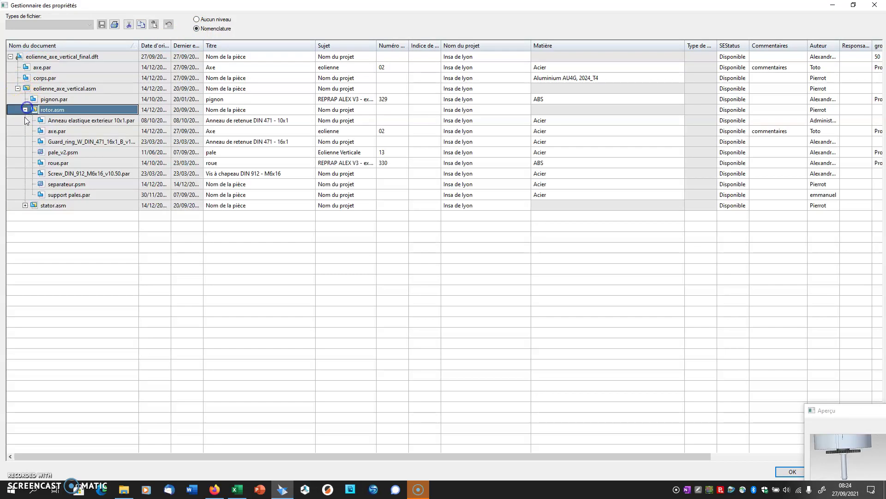
left_click(26, 205)
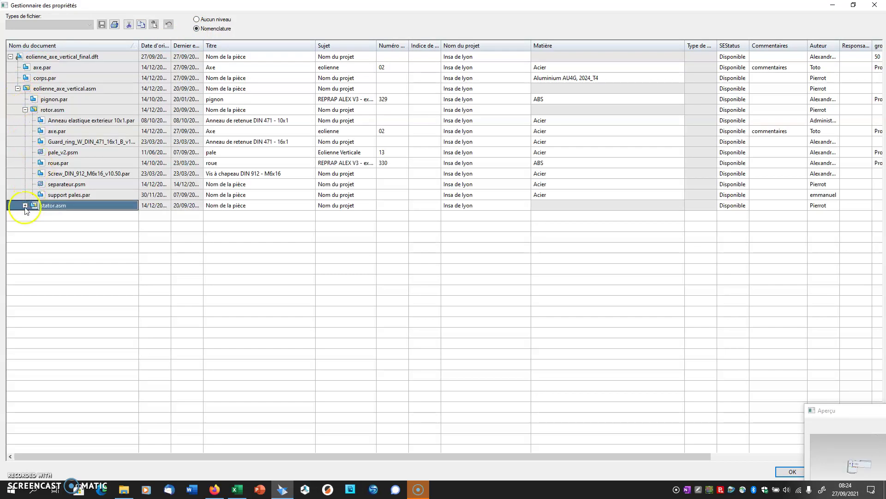
left_click(25, 206)
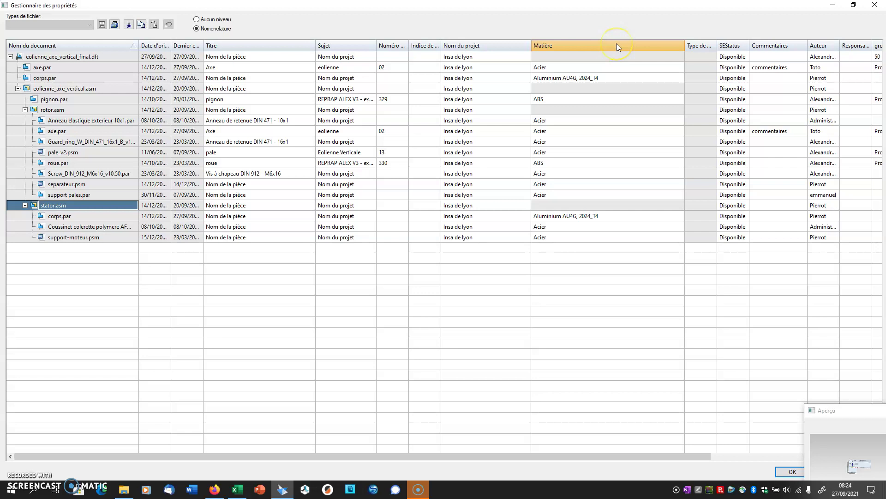
- Open the column format settings of the property table and examine which property columns can be displayed
left_click(361, 51)
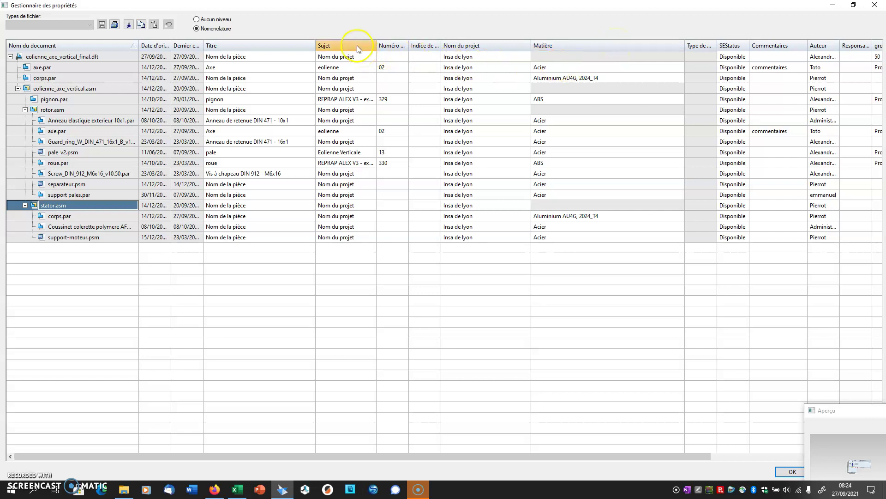
right_click(493, 49)
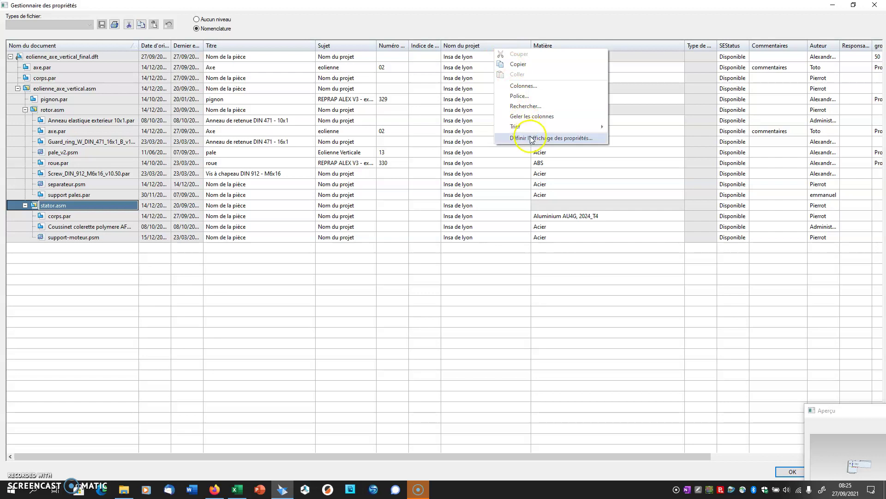
left_click(526, 87)
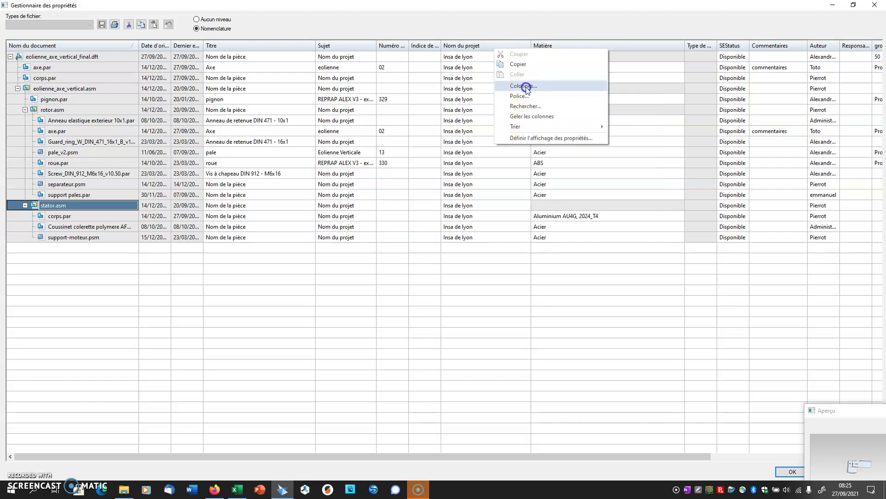
left_click_drag(397, 193, 402, 239)
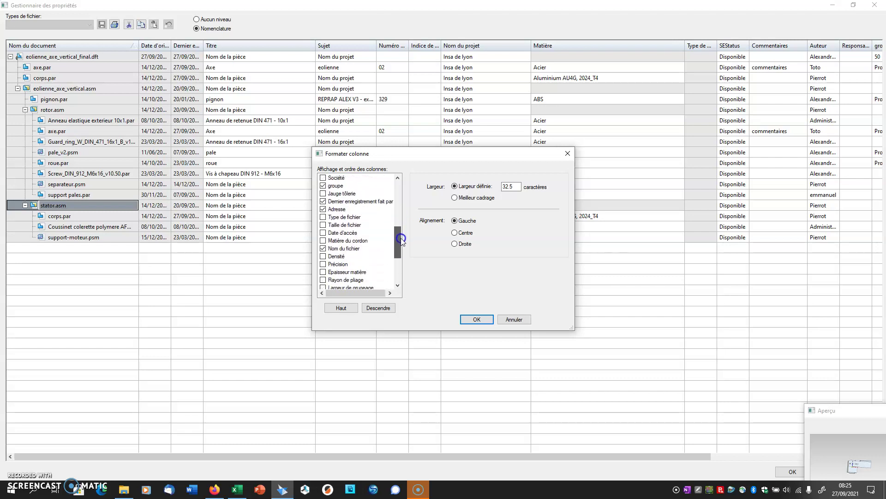
scroll(365, 244, "down", 2)
scroll(378, 236, "up", 3)
scroll(379, 230, "up", 5)
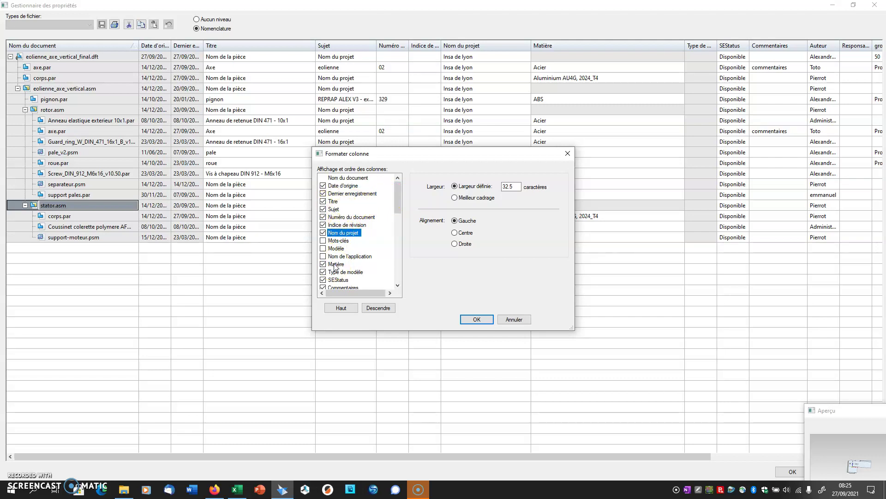
scroll(336, 268, "down", 1)
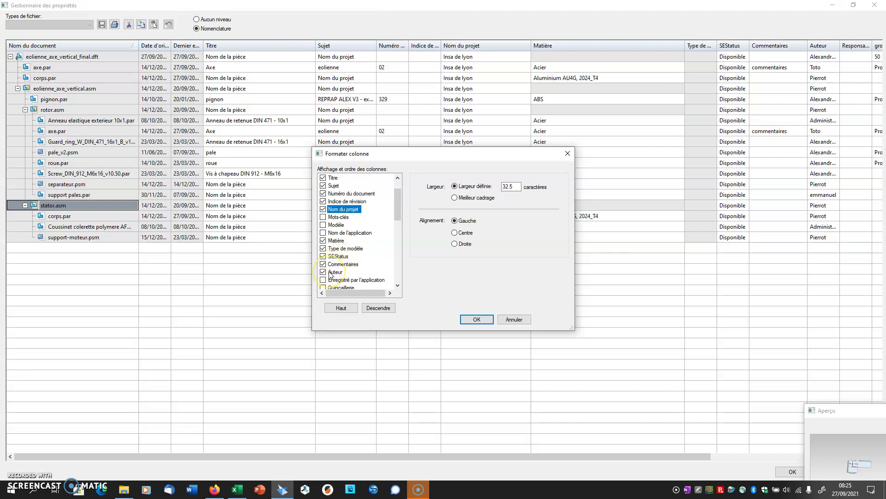